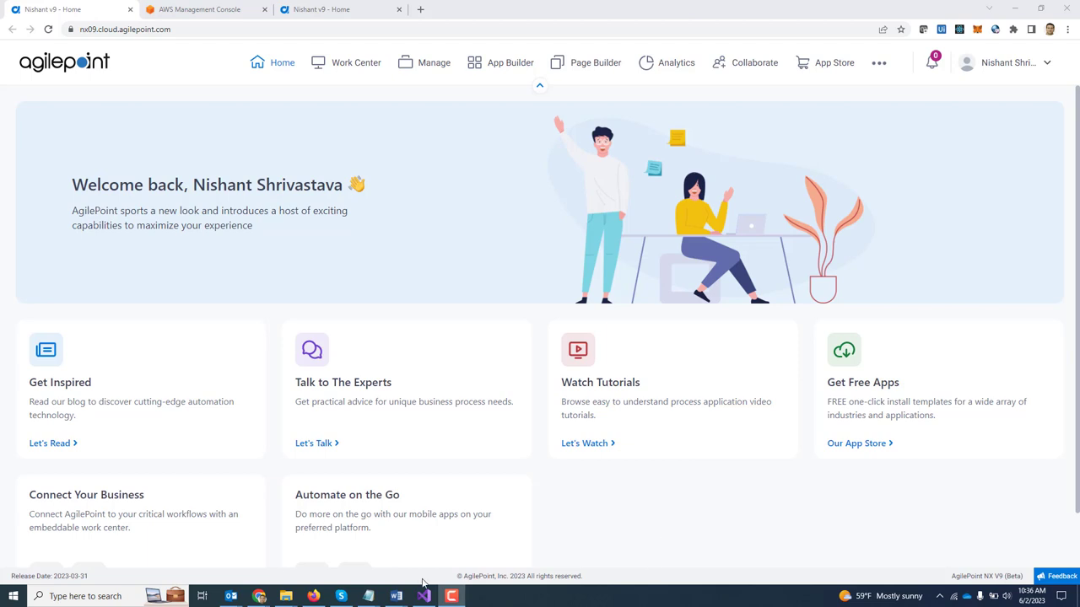
Step: In Visual Studio, jump to the PredictScoreInput class definition from the handler signature with F12
mouse_move(424, 595)
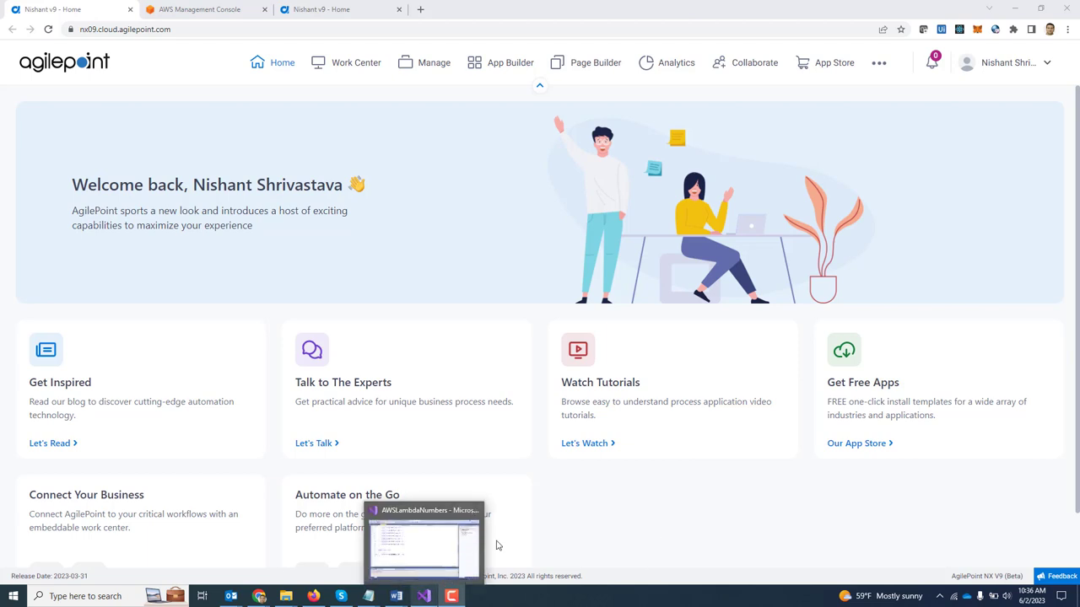
left_click(430, 547)
scroll(410, 362, "up", 10)
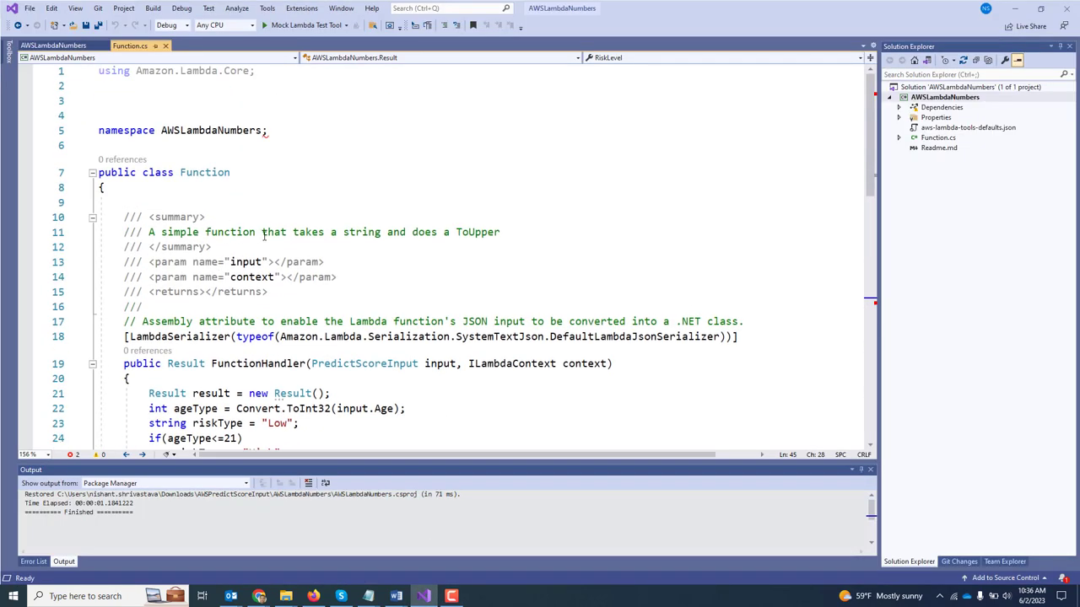
mouse_move(255, 371)
left_click(364, 362)
mouse_move(365, 365)
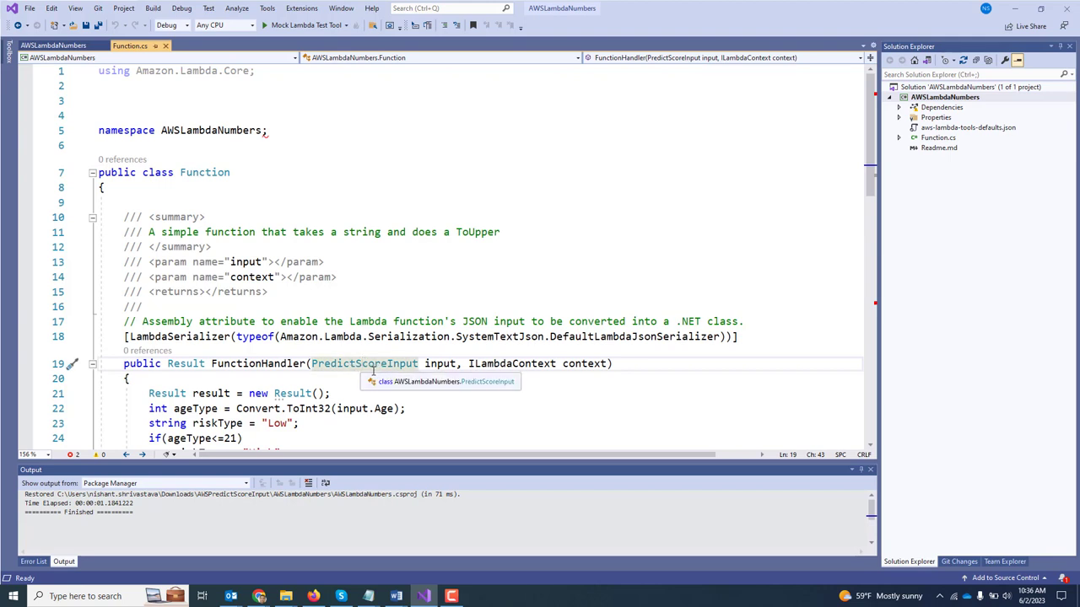
mouse_move(448, 372)
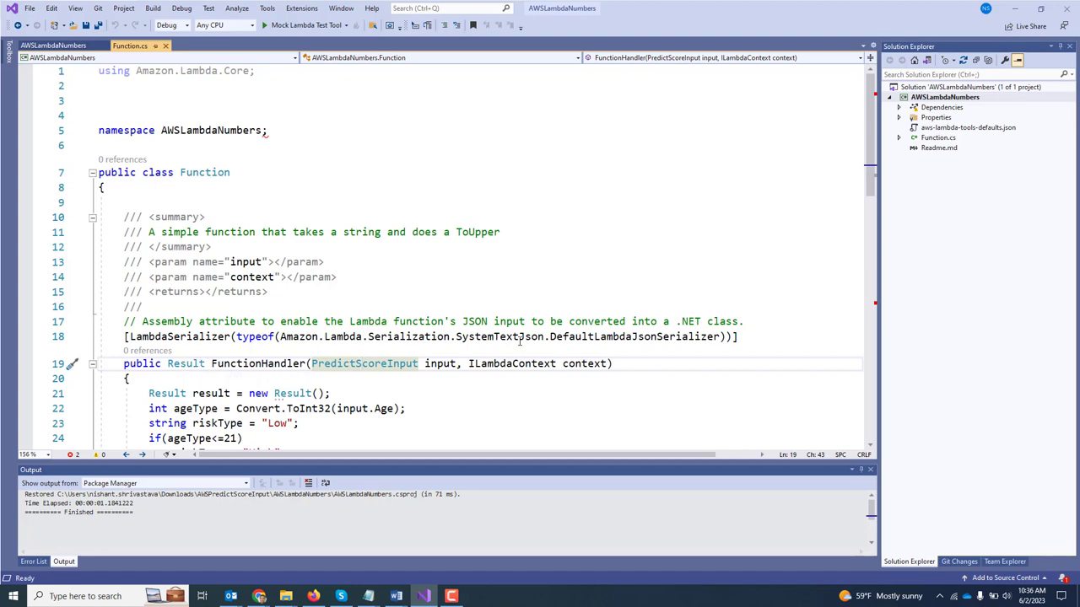
key("F12")
Step: Inspect the Name through CardType properties and the RiskLevel result, then return to AgilePoint's home window
scroll(519, 343, "down", 2)
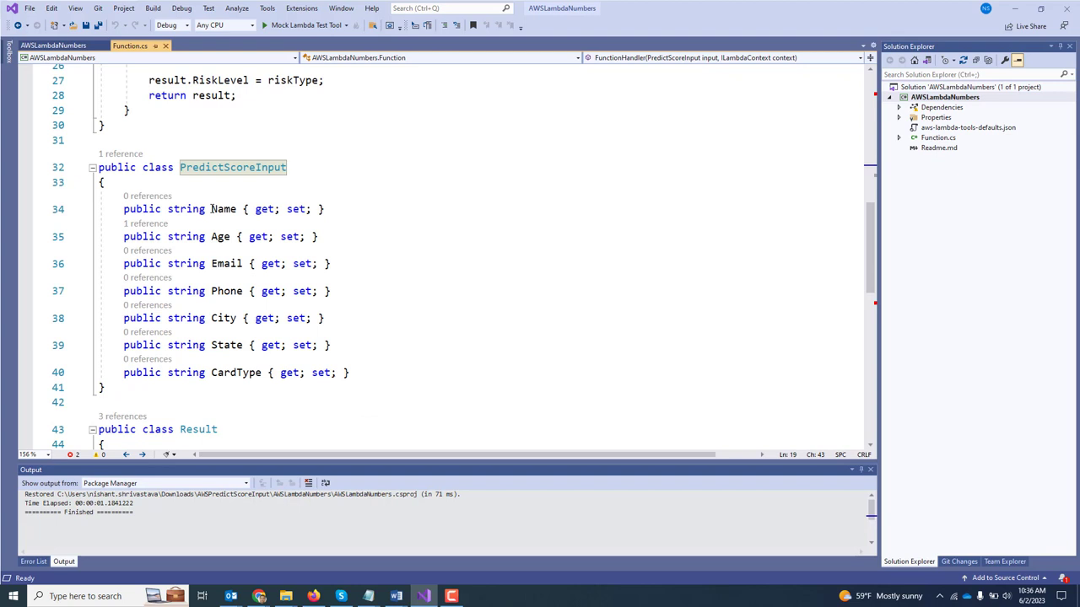
left_click_drag(211, 209, 358, 372)
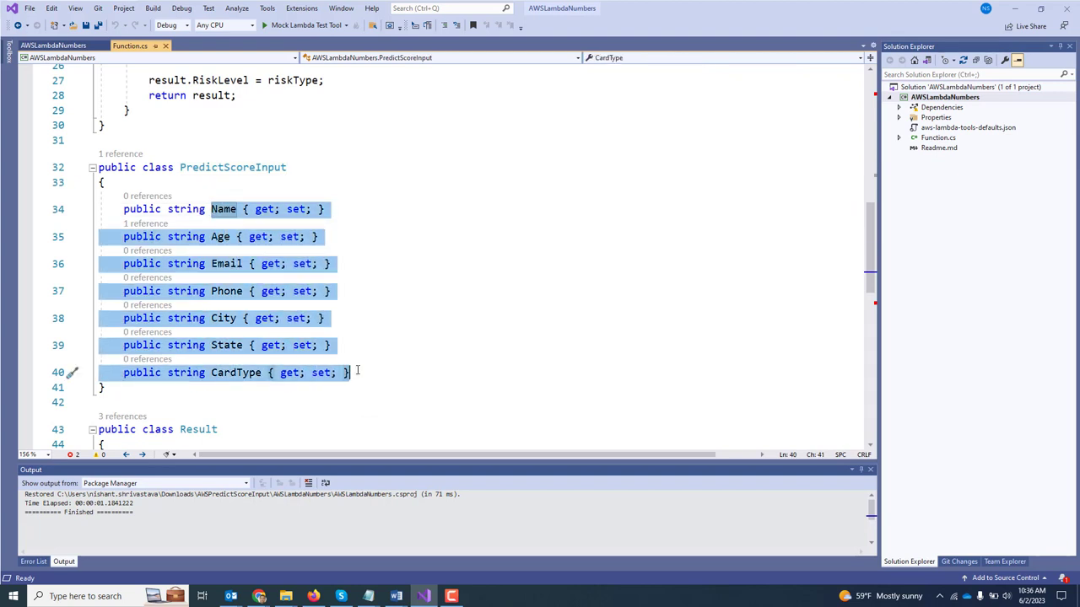
scroll(366, 403, "down", 3)
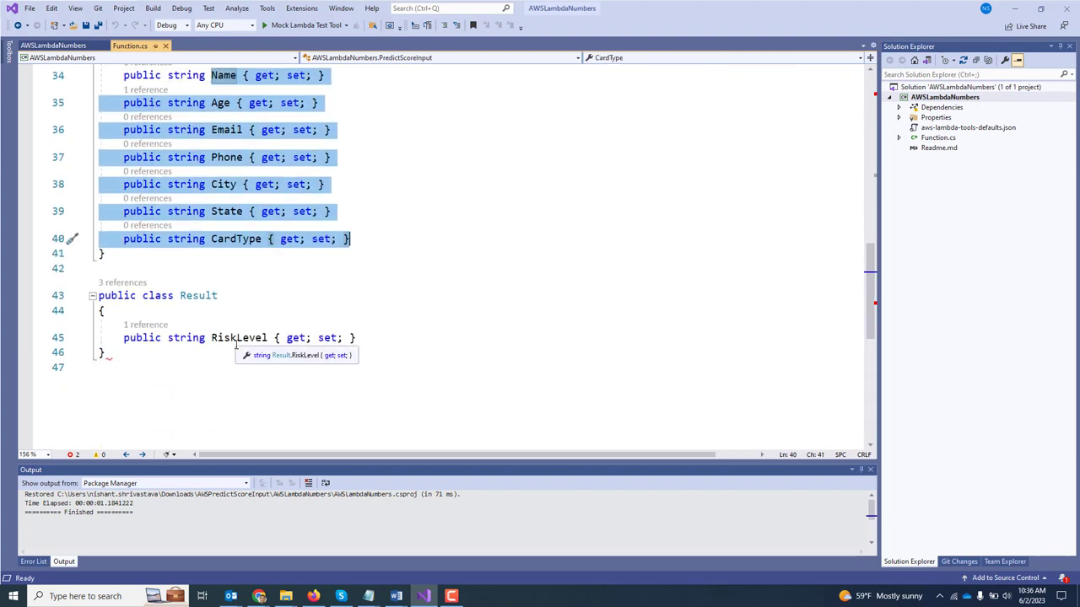
double_click(236, 337)
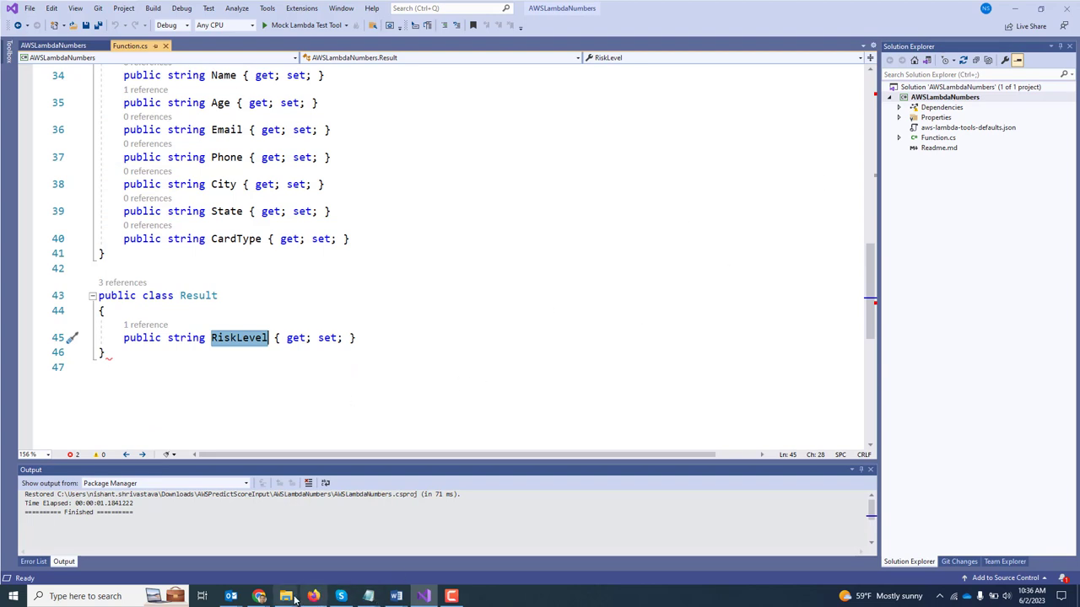
left_click(259, 597)
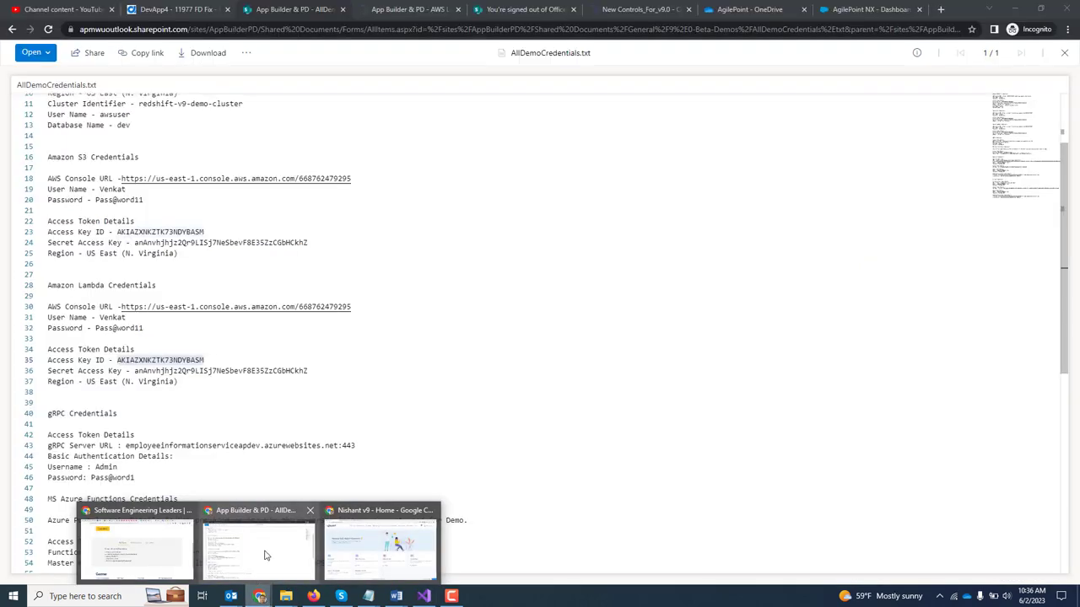
left_click(371, 544)
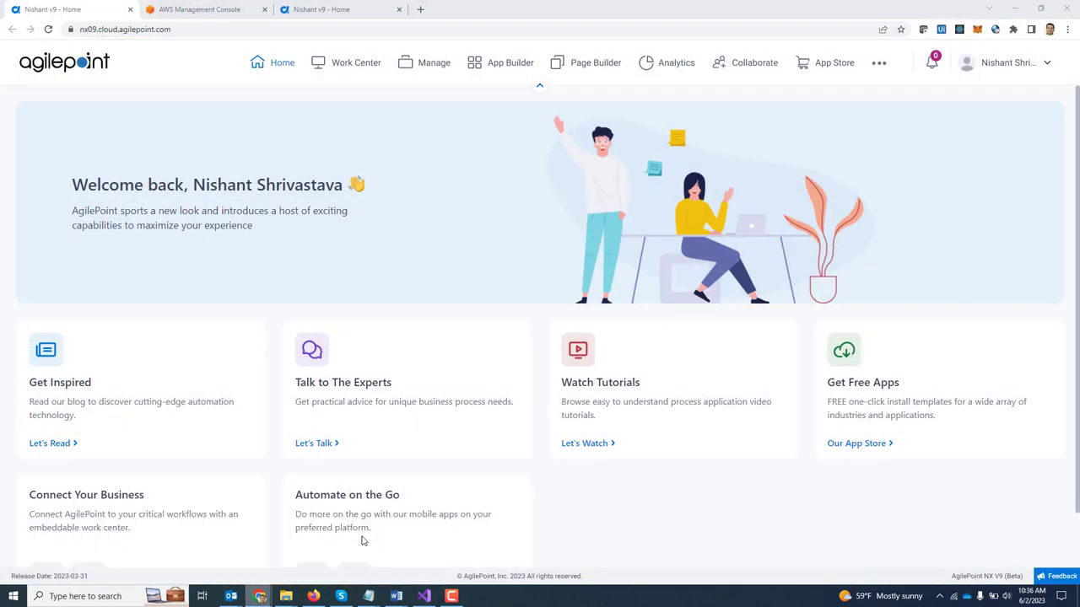
Step: Preview the Lambda Create function form and its Runtime list, then return to the Functions list with PredictScore
left_click(202, 7)
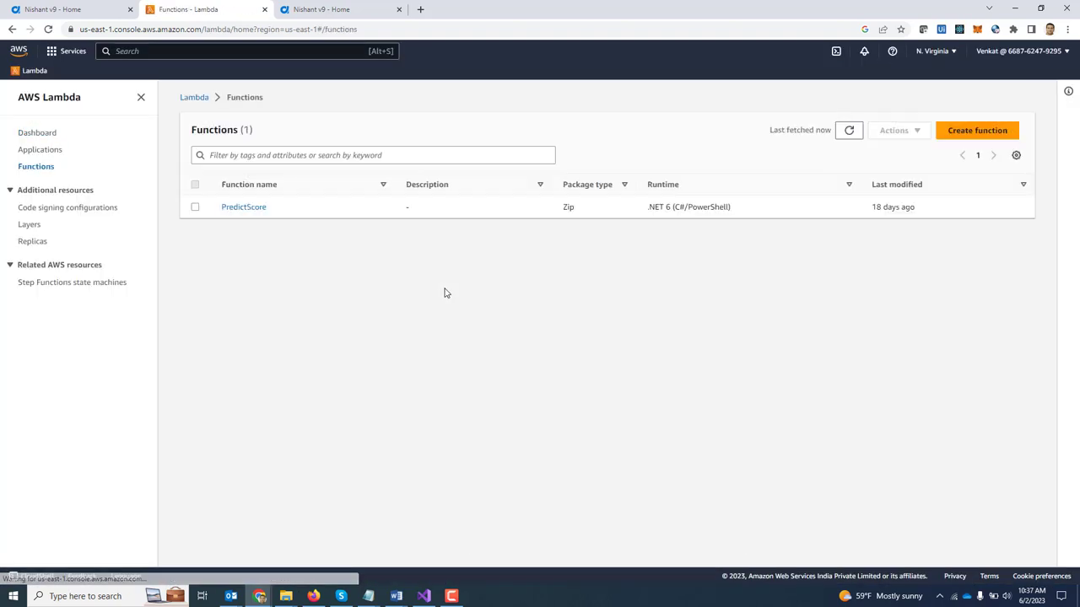
left_click(988, 133)
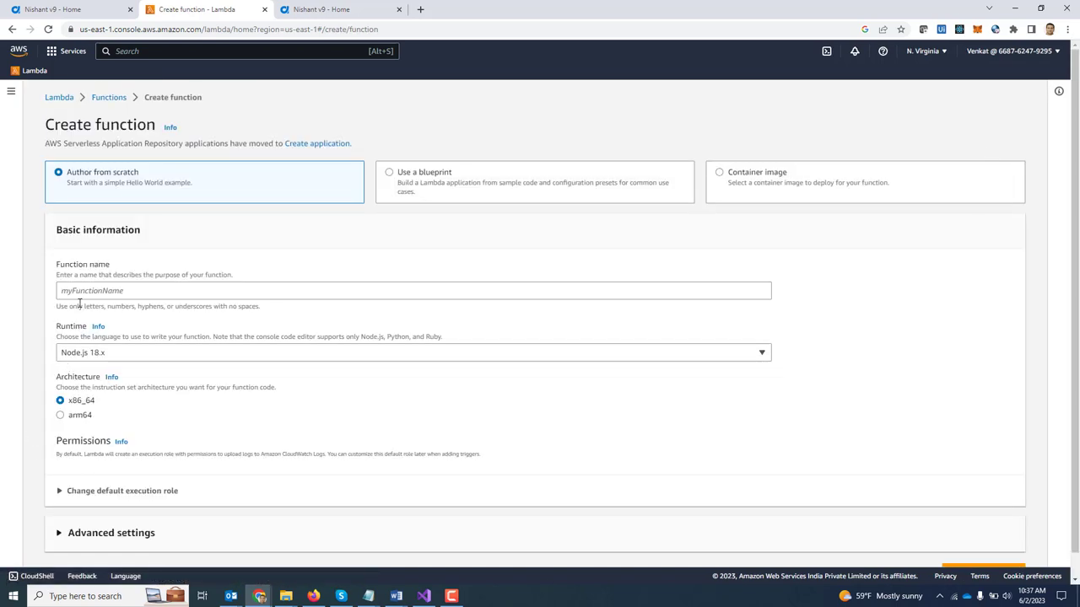
left_click(105, 355)
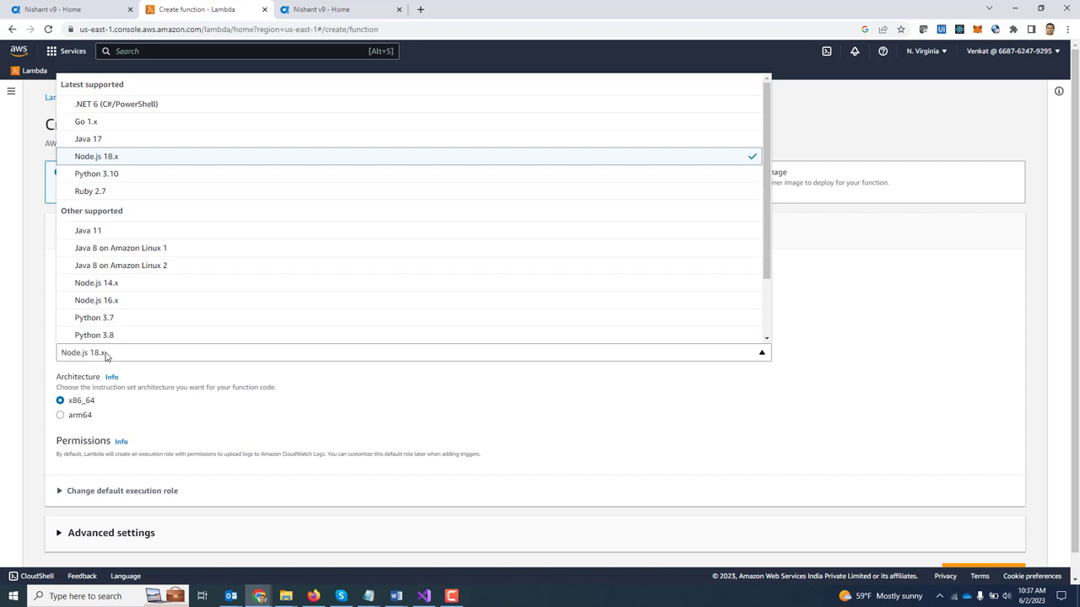
left_click(105, 355)
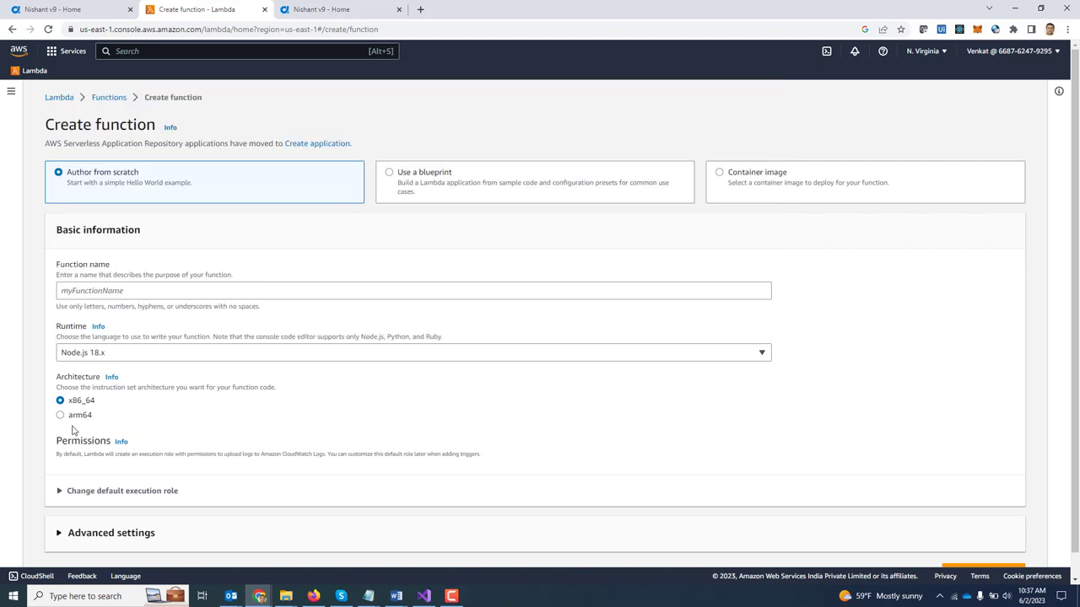
scroll(189, 430, "down", 1)
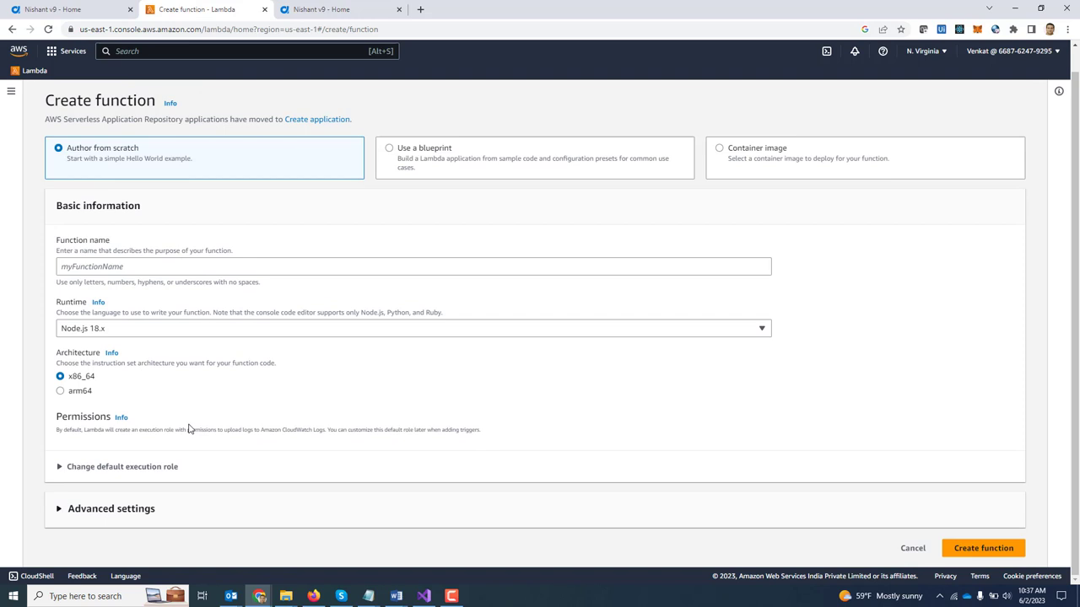
scroll(189, 429, "up", 1)
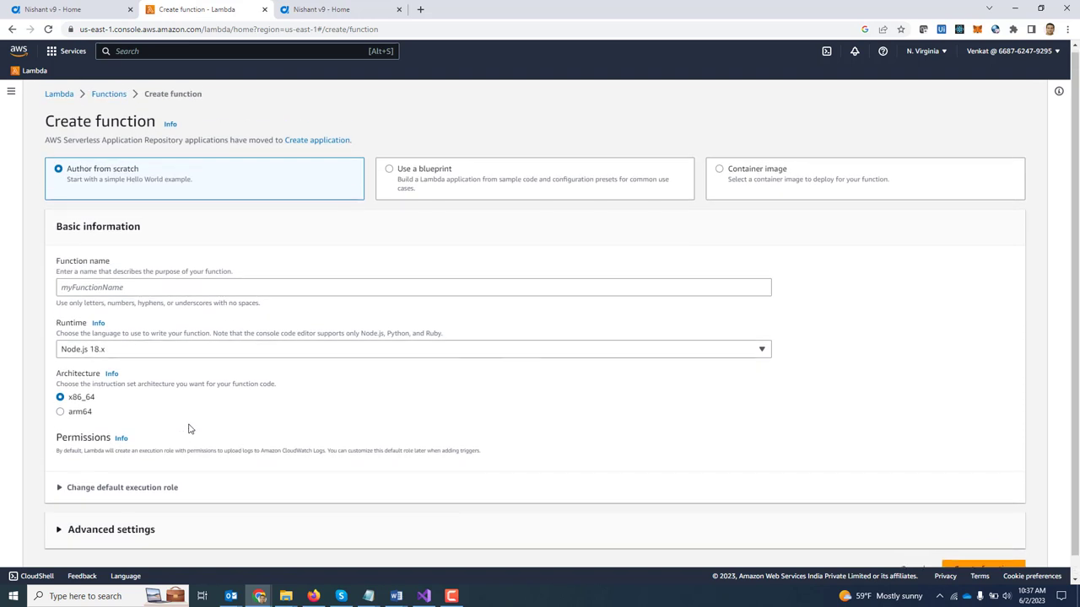
left_click(117, 99)
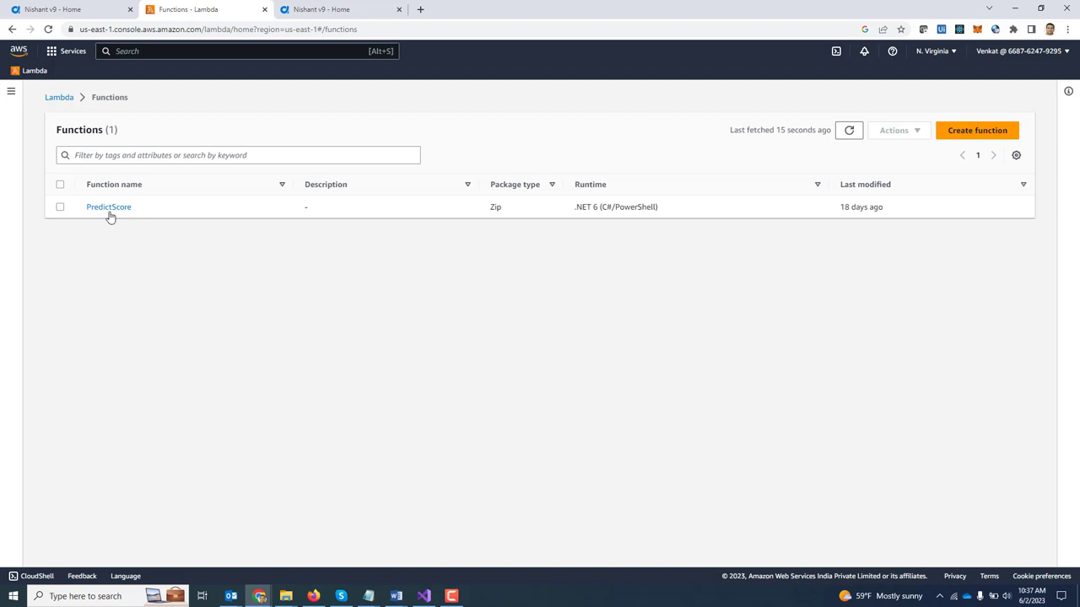
Step: Open PredictScore and scroll to its code properties, .NET 6 runtime and handler settings
left_click(114, 213)
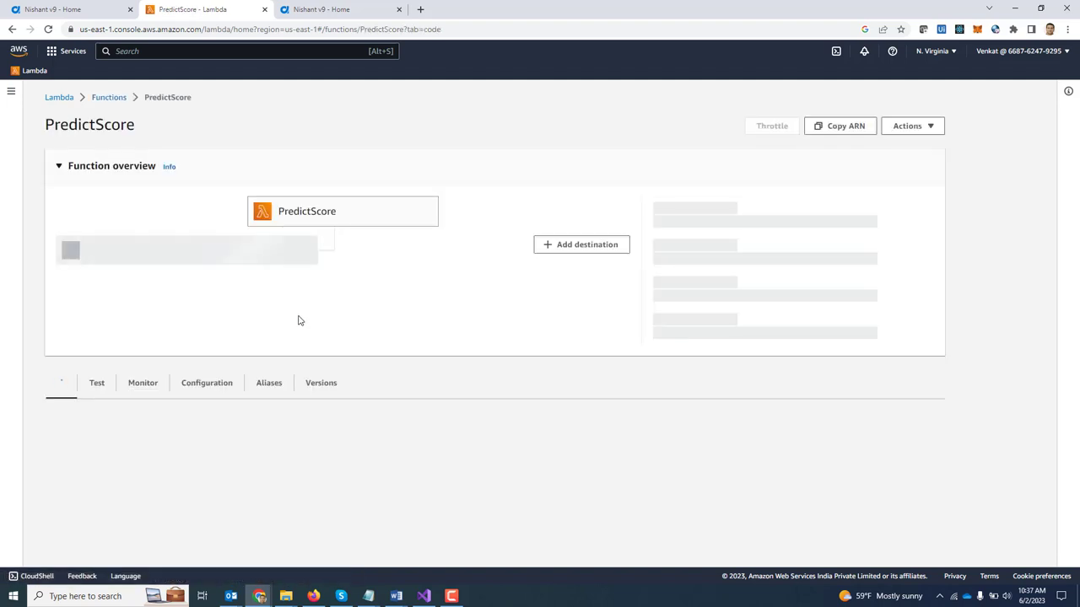
scroll(394, 332, "down", 3)
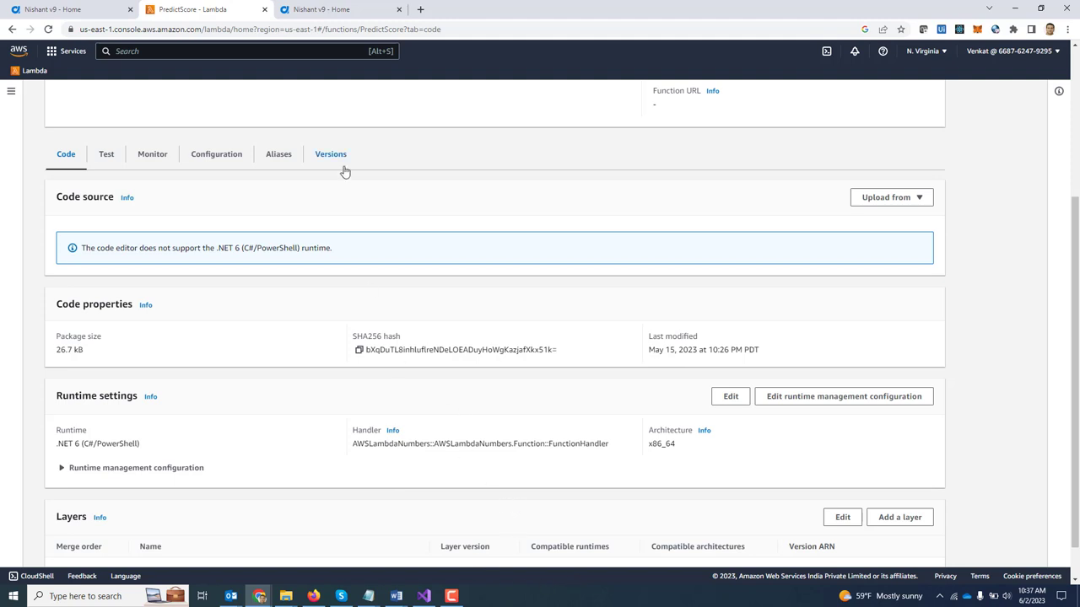
Step: In the AgilePoint tab, go to Manage > App Builder > Global Access Tokens
left_click(331, 11)
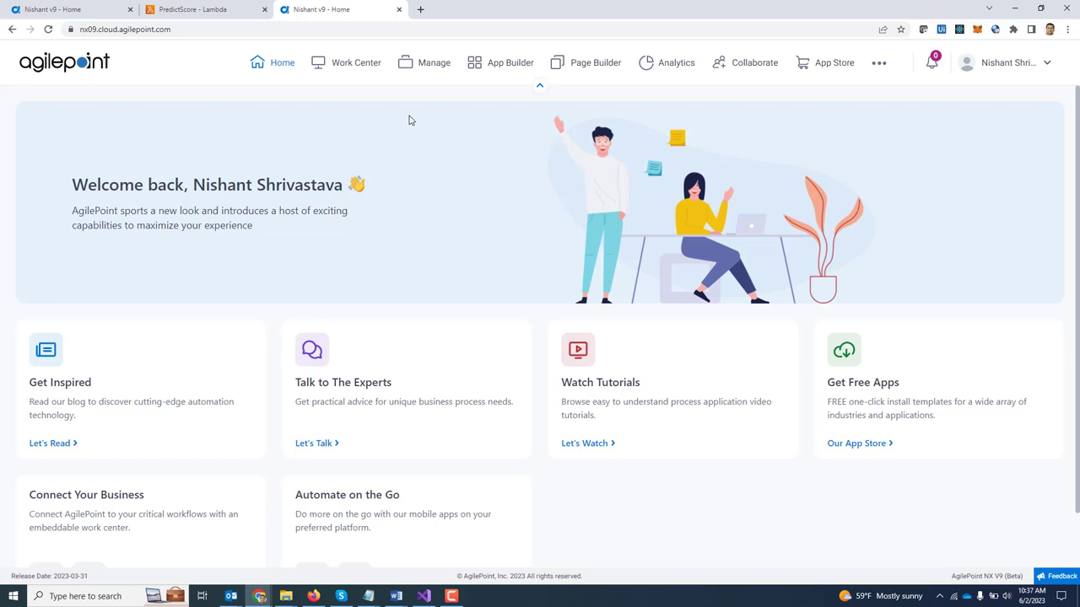
left_click(429, 64)
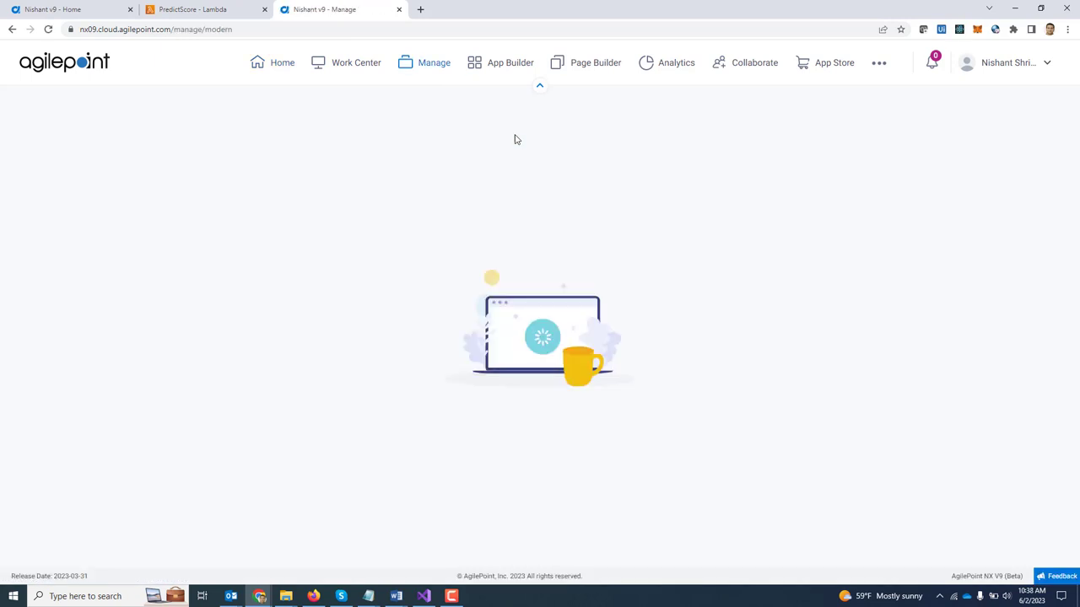
left_click(60, 234)
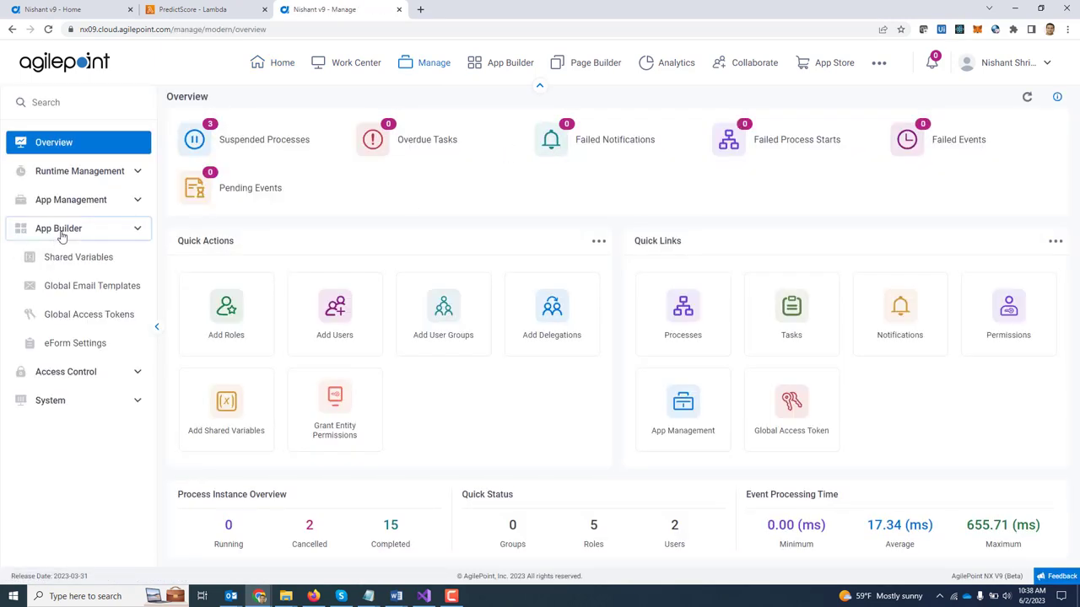
left_click(114, 319)
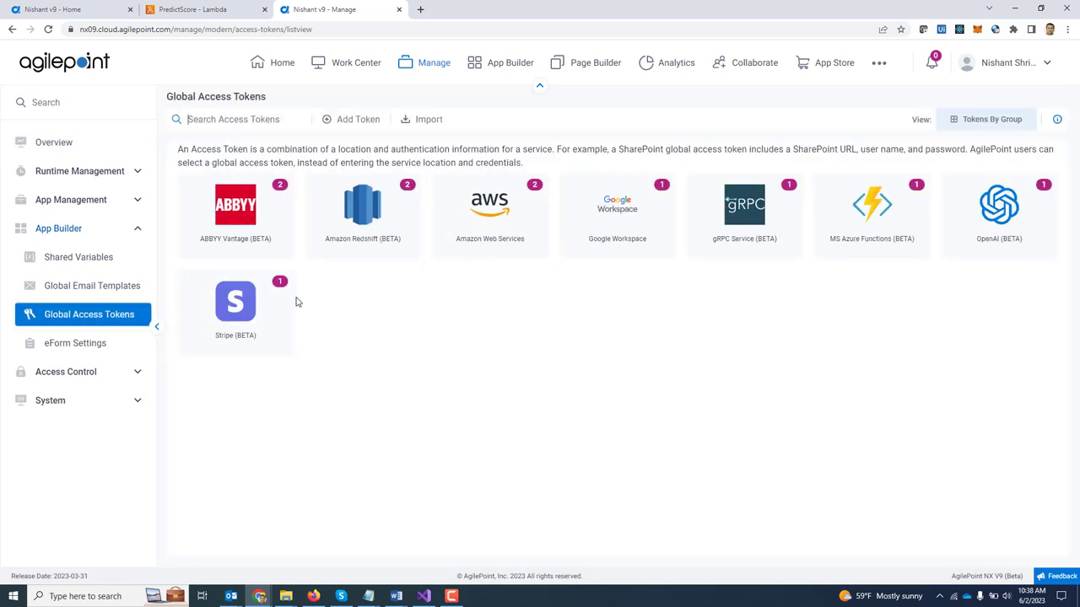
Step: Add an Amazon Web Services global access token with Token Name 'AWS Demo'
left_click(358, 122)
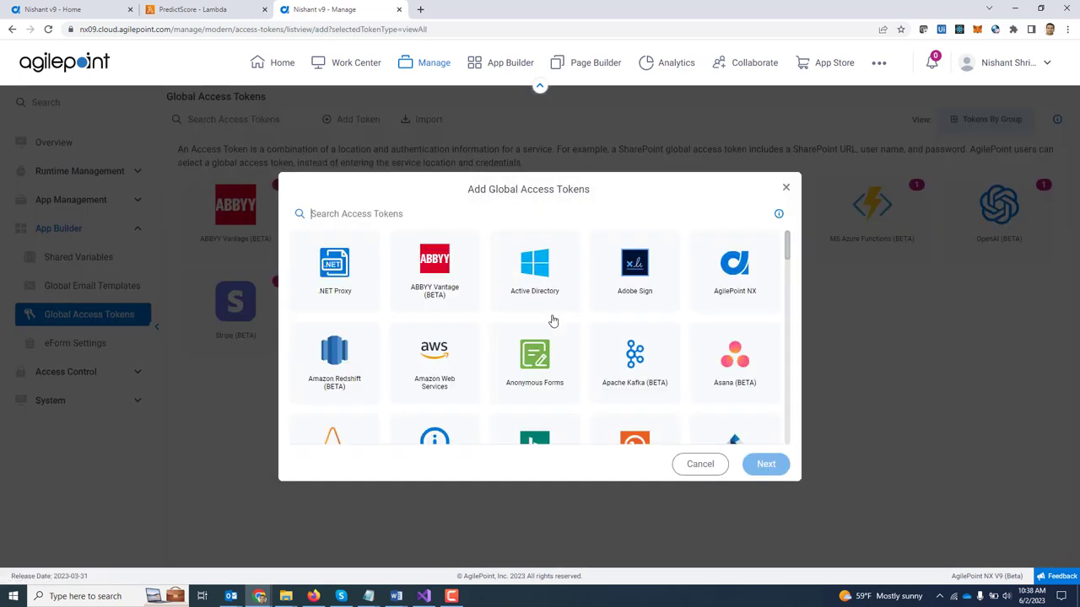
left_click(448, 396)
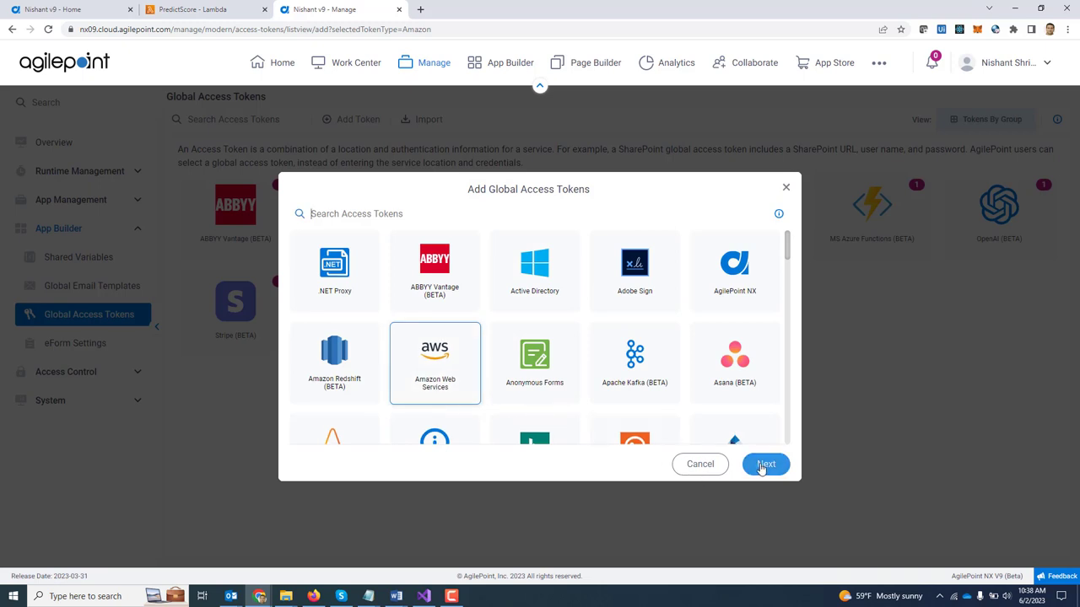
left_click(763, 465)
left_click(419, 239)
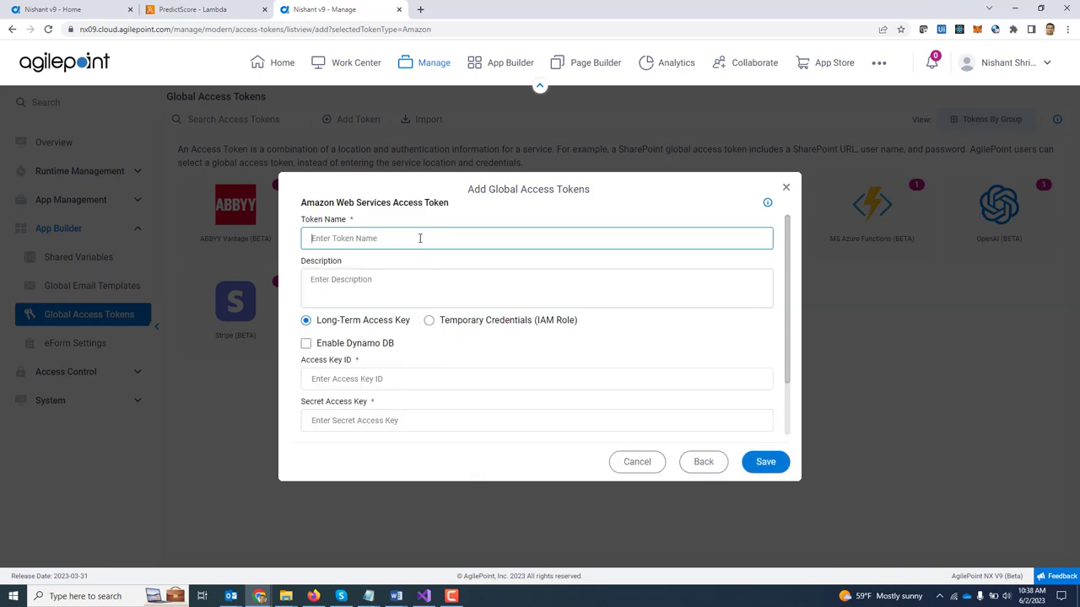
type("AWS Demo")
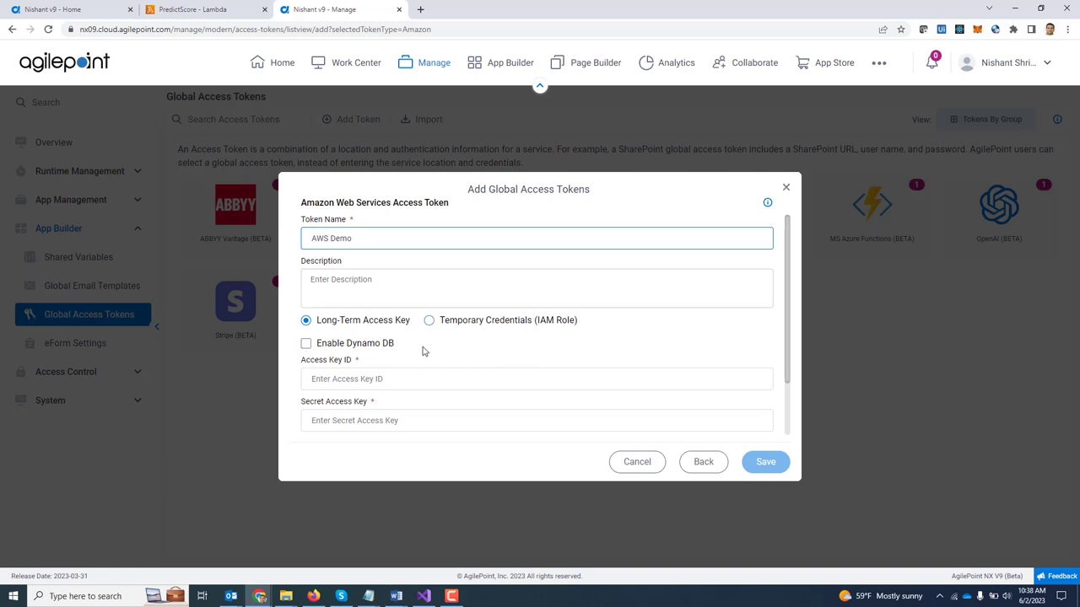
scroll(424, 366, "down", 1)
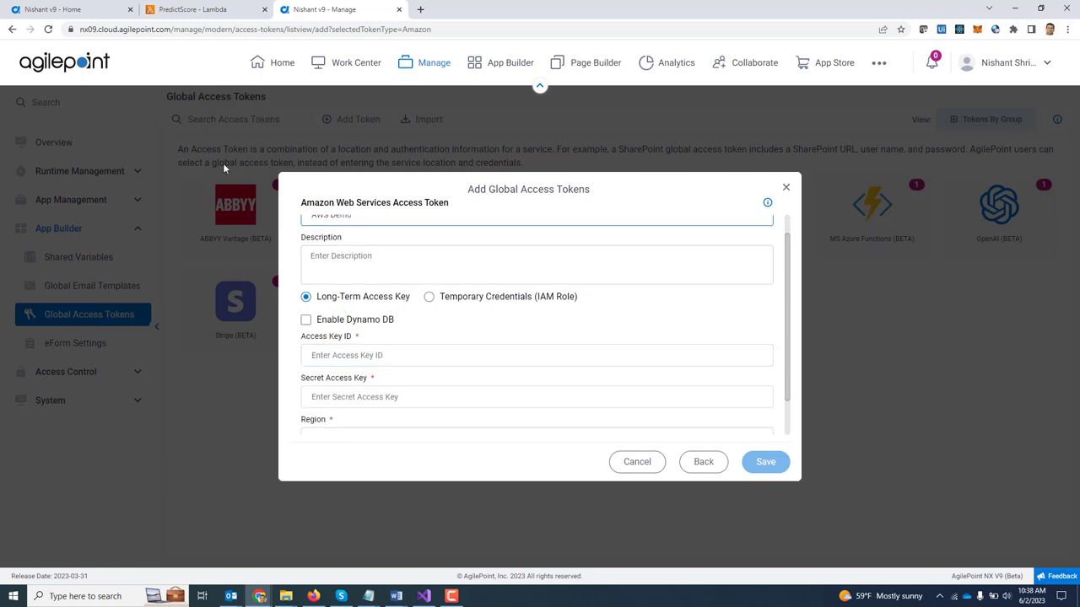
left_click(332, 358)
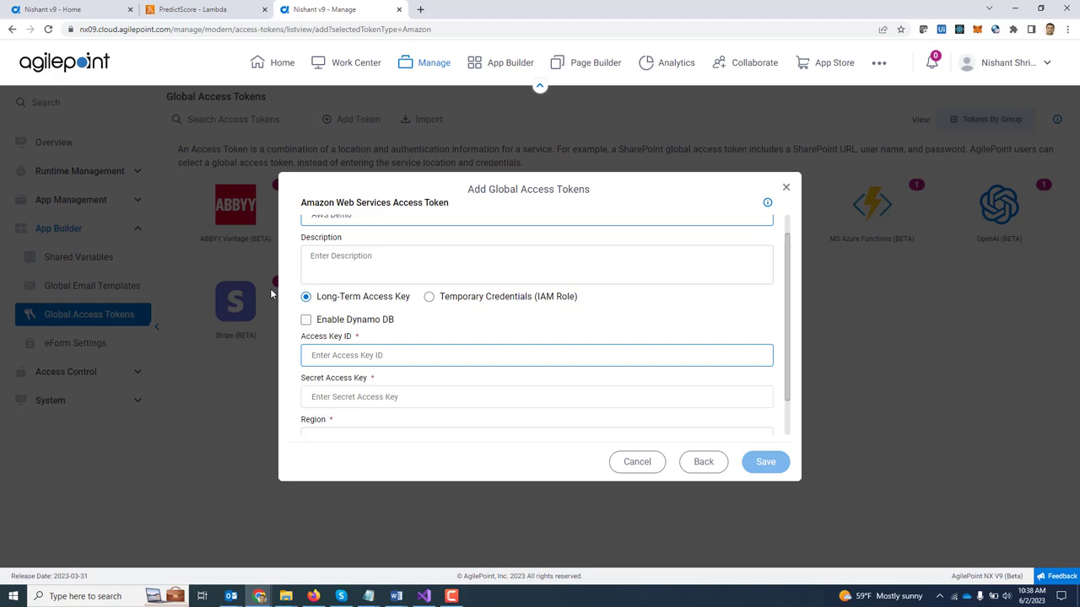
Step: Search the AWS console for 'users' and open the second IAM user's details
left_click(192, 12)
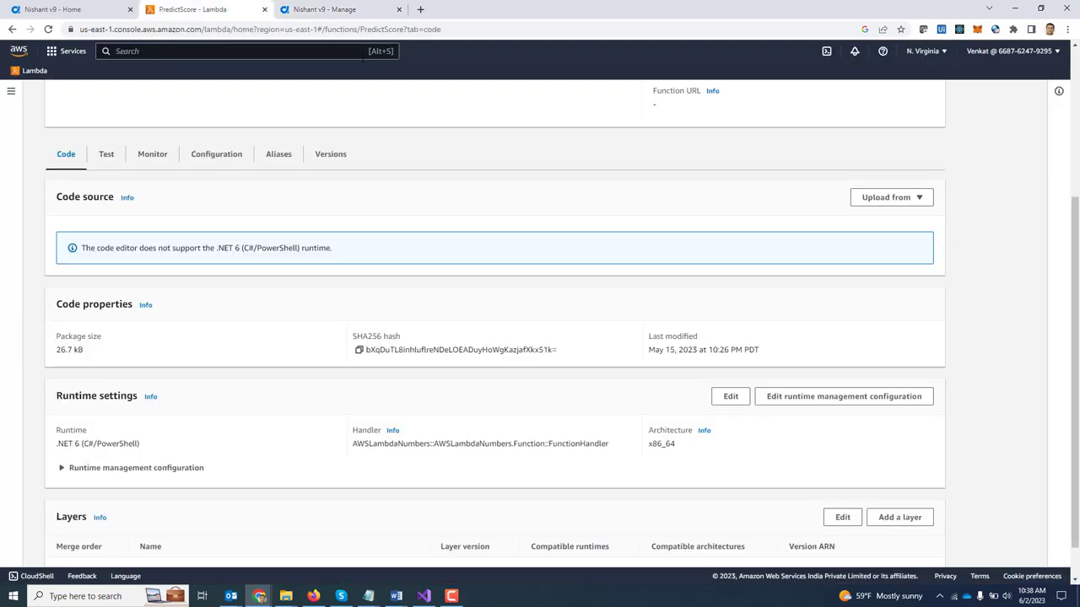
scroll(307, 376, "up", 3)
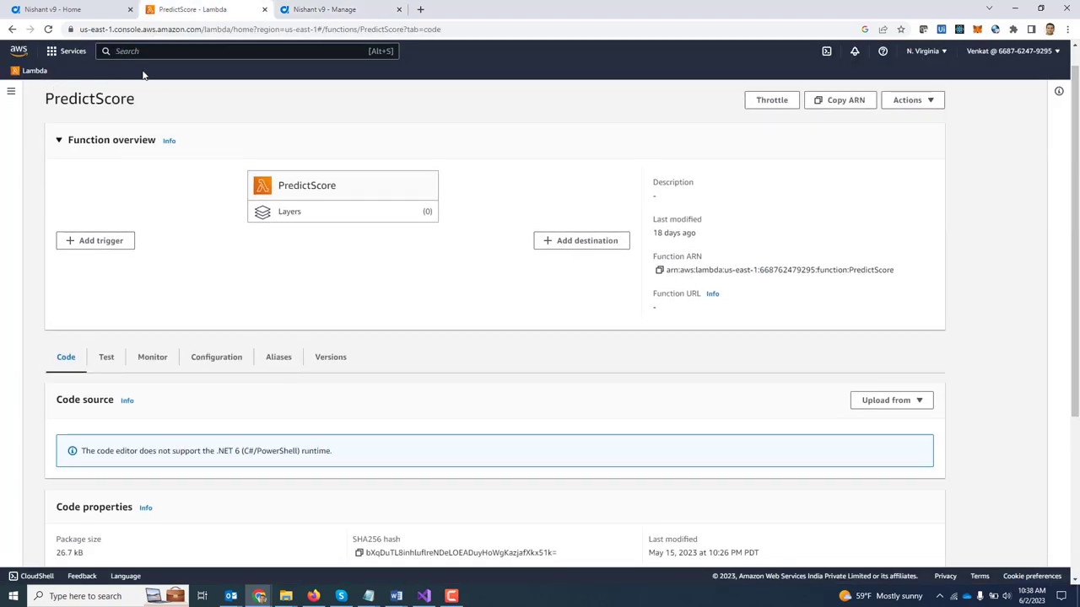
key("alt+s")
type("users")
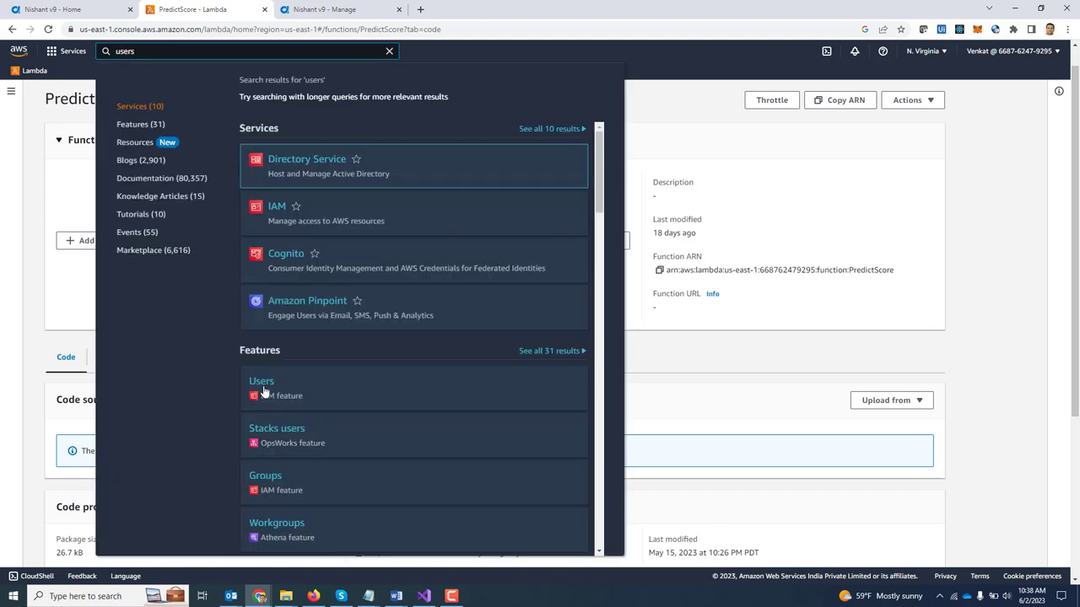
left_click(261, 383)
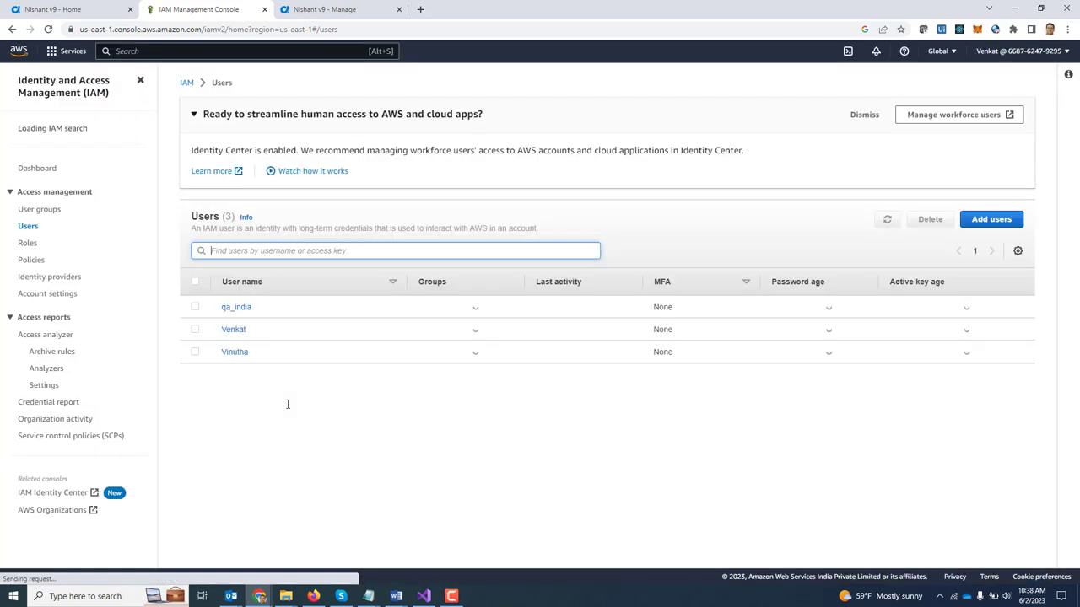
left_click(233, 352)
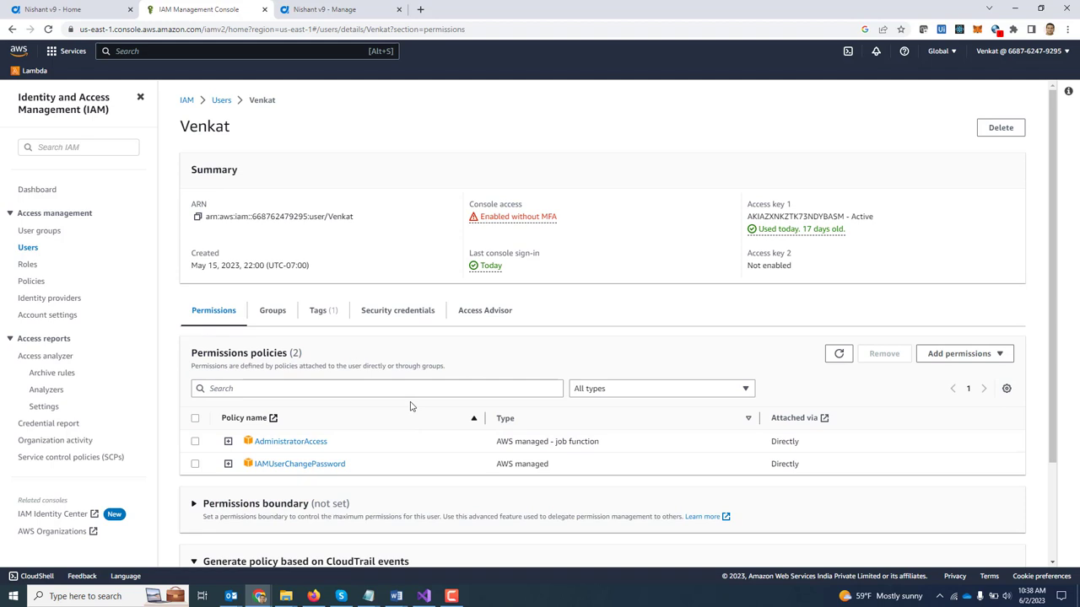
Step: Select and copy the user's active access key ID under Security credentials, then bring the browser back
left_click(399, 312)
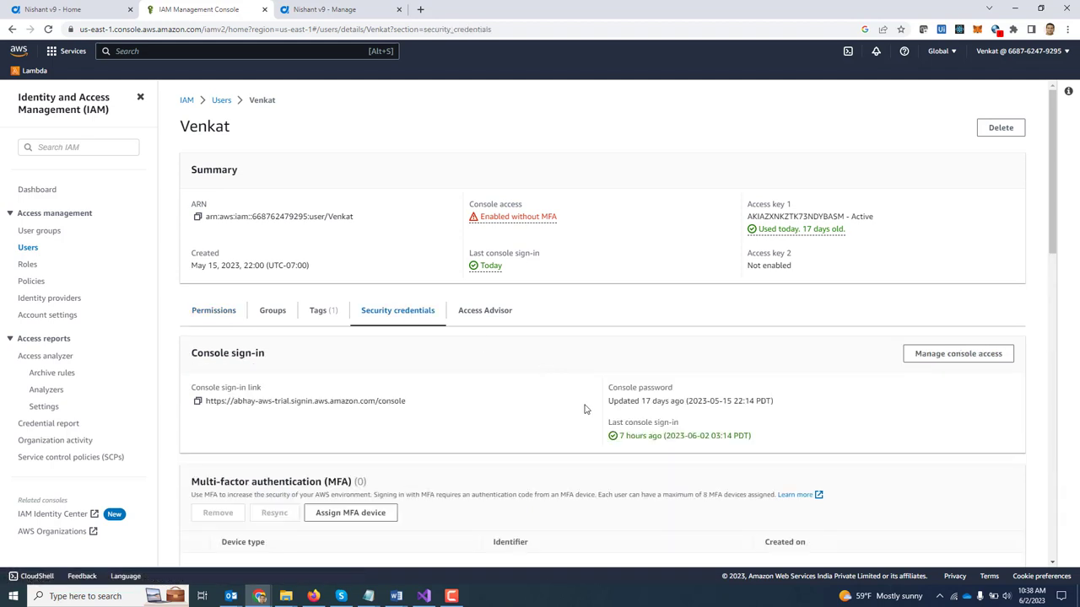
scroll(585, 409, "down", 4)
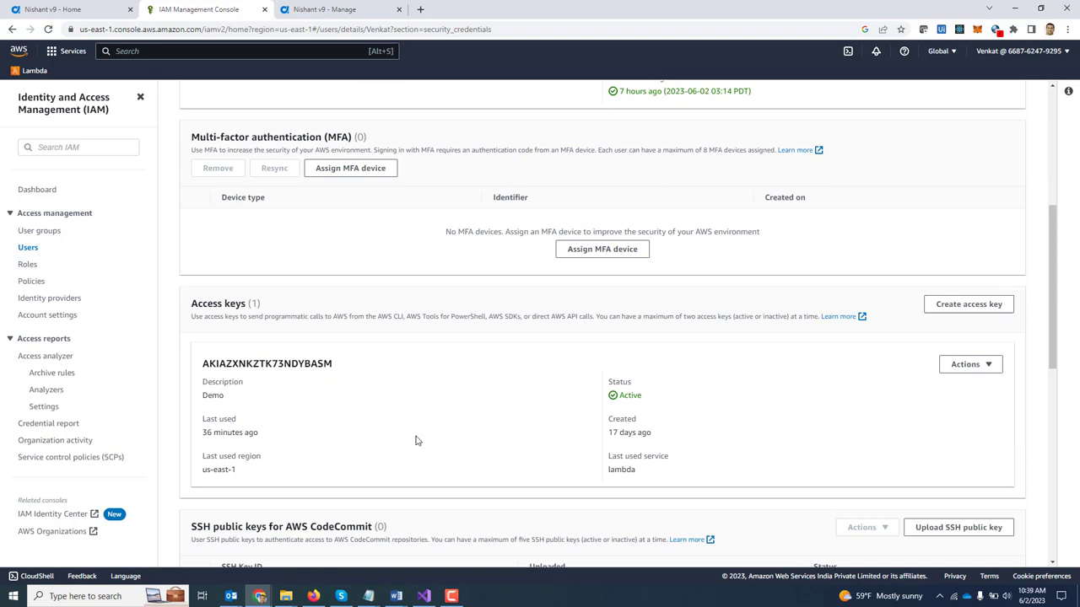
double_click(300, 364)
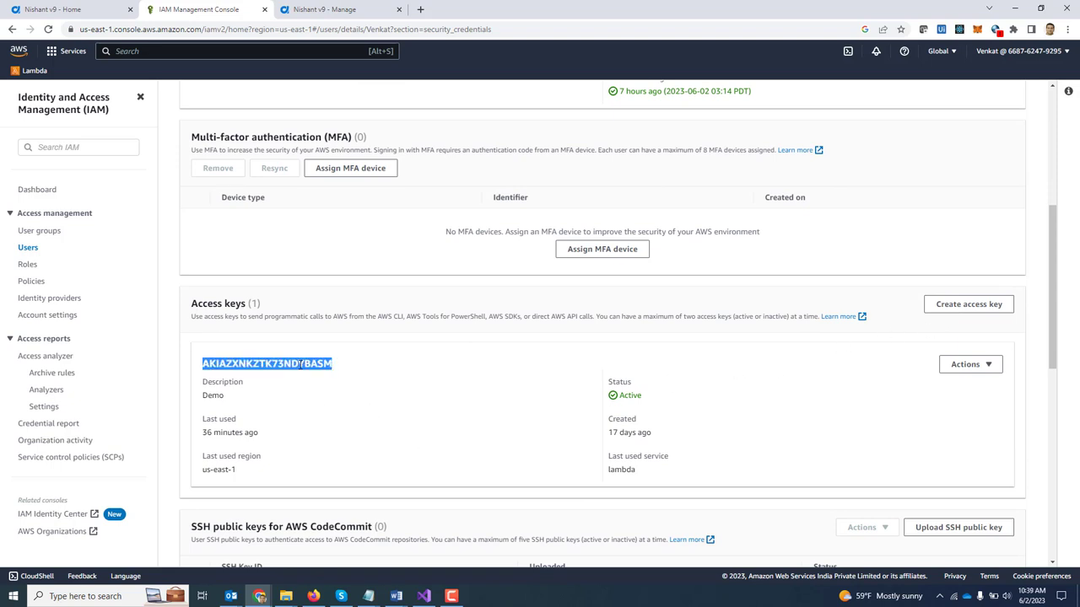
double_click(285, 365)
key("ctrl+c")
left_click(259, 596)
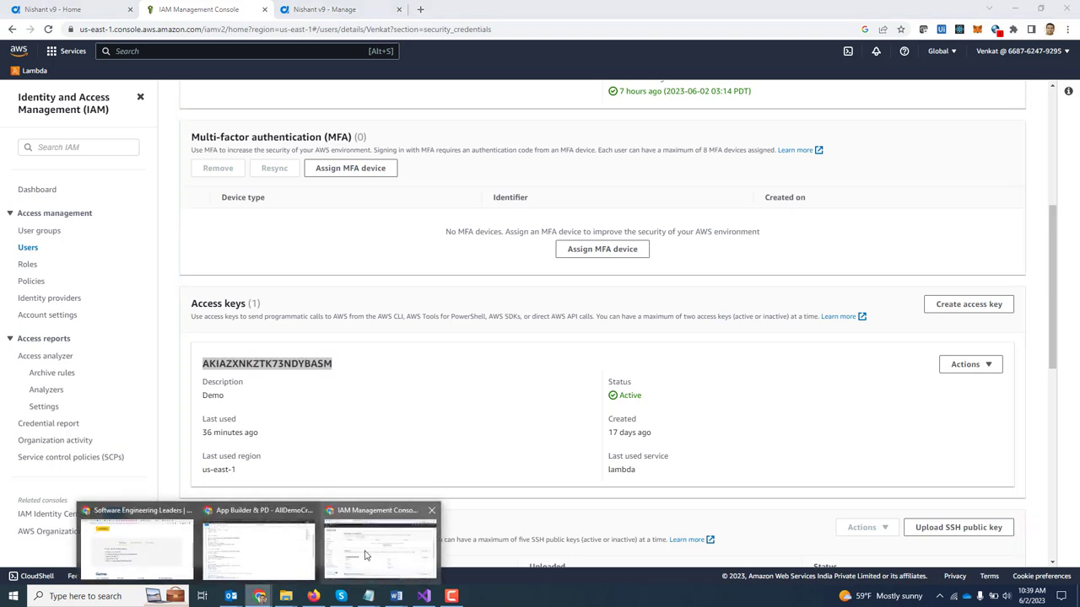
left_click(365, 554)
Step: Paste the copied access key into the AWS Demo token's Access Key ID field
left_click(320, 8)
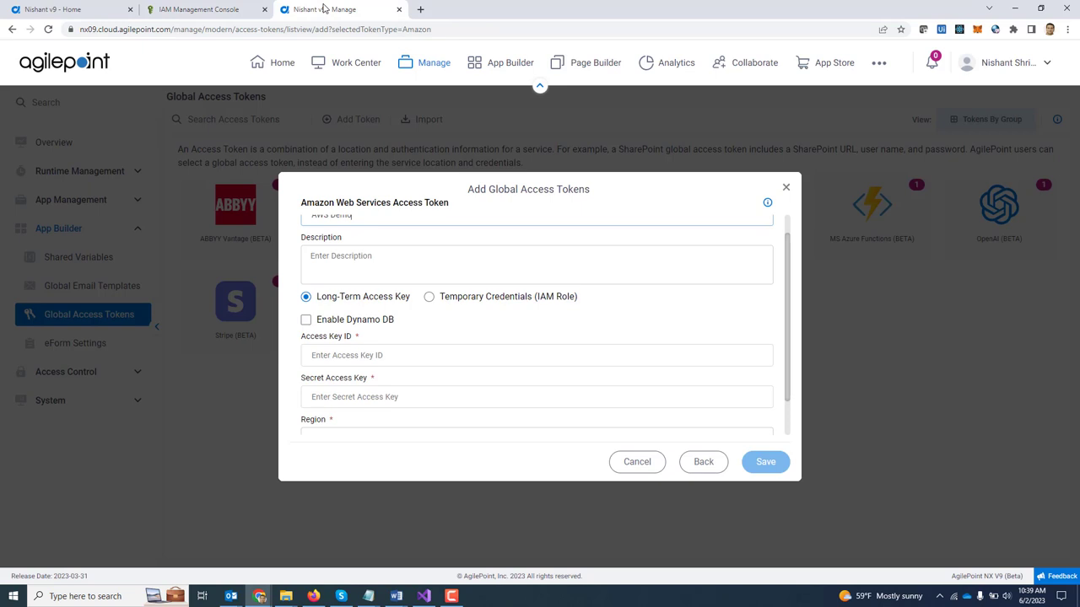
left_click(415, 355)
key("ctrl+v")
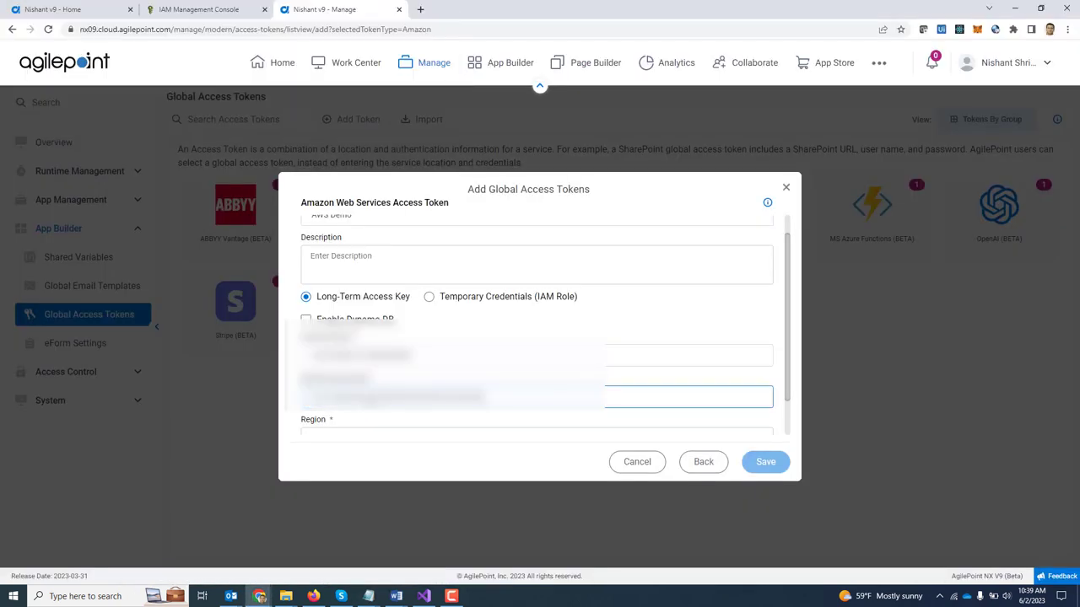
scroll(420, 408, "down", 1)
Step: Set Region to US East (N. Virginia), test the connection, and save the token
left_click(421, 397)
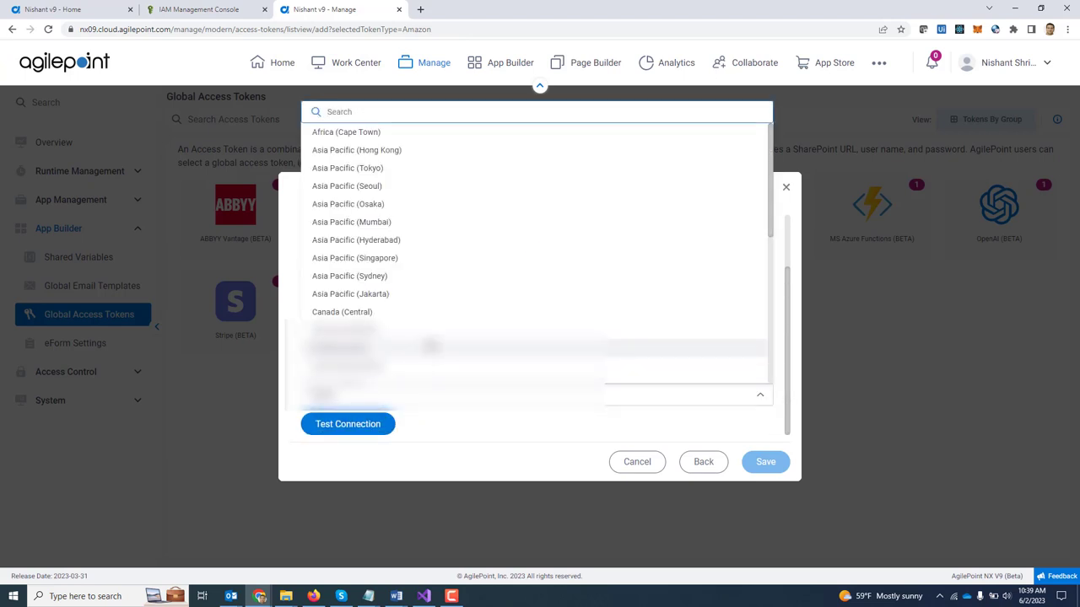
scroll(426, 346, "down", 3)
scroll(430, 344, "down", 2)
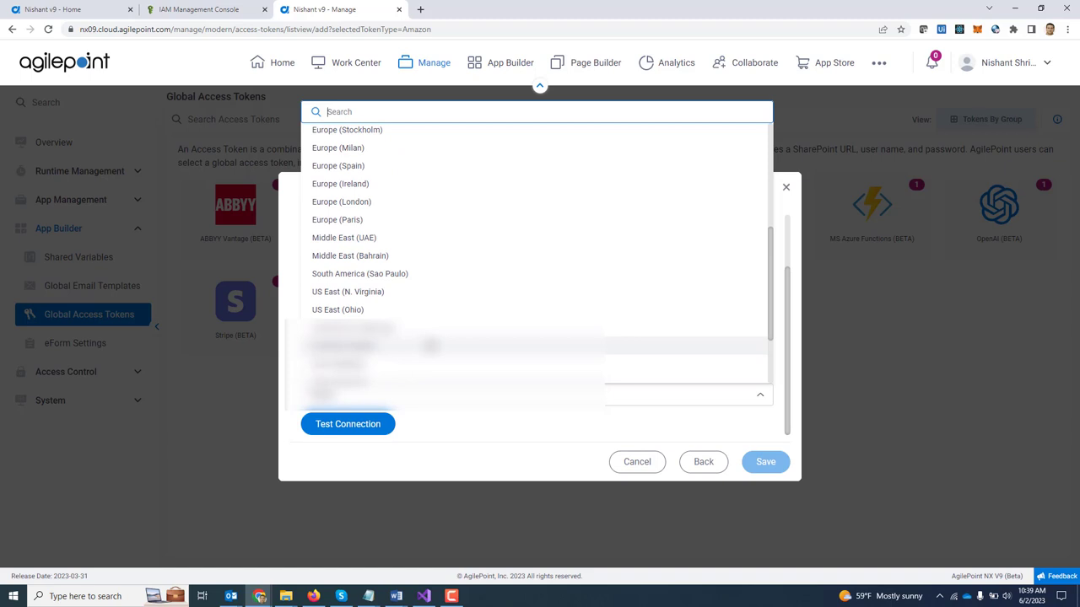
left_click(373, 293)
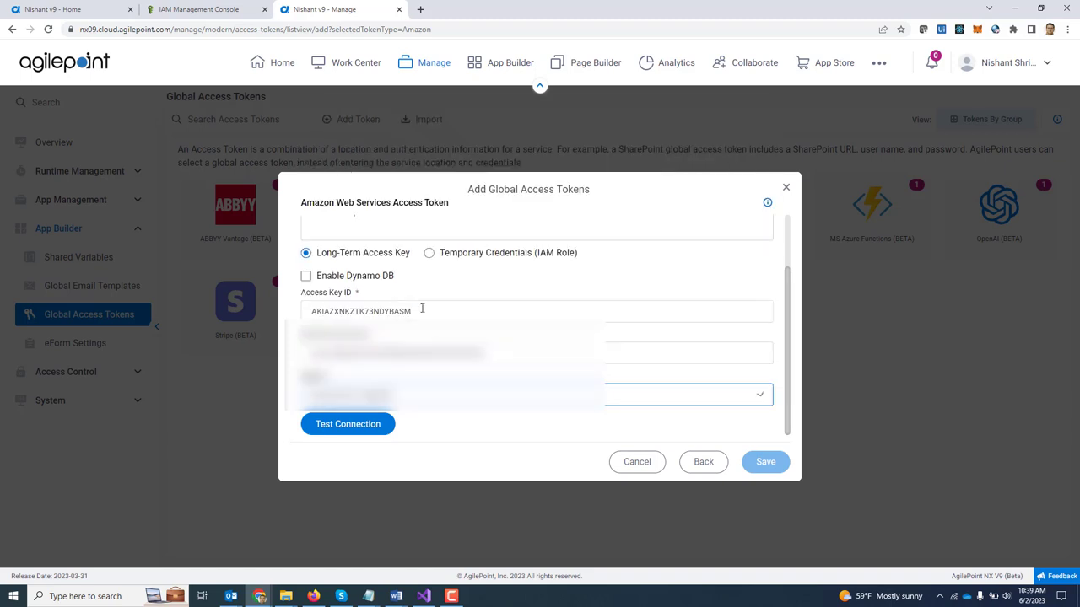
left_click(344, 431)
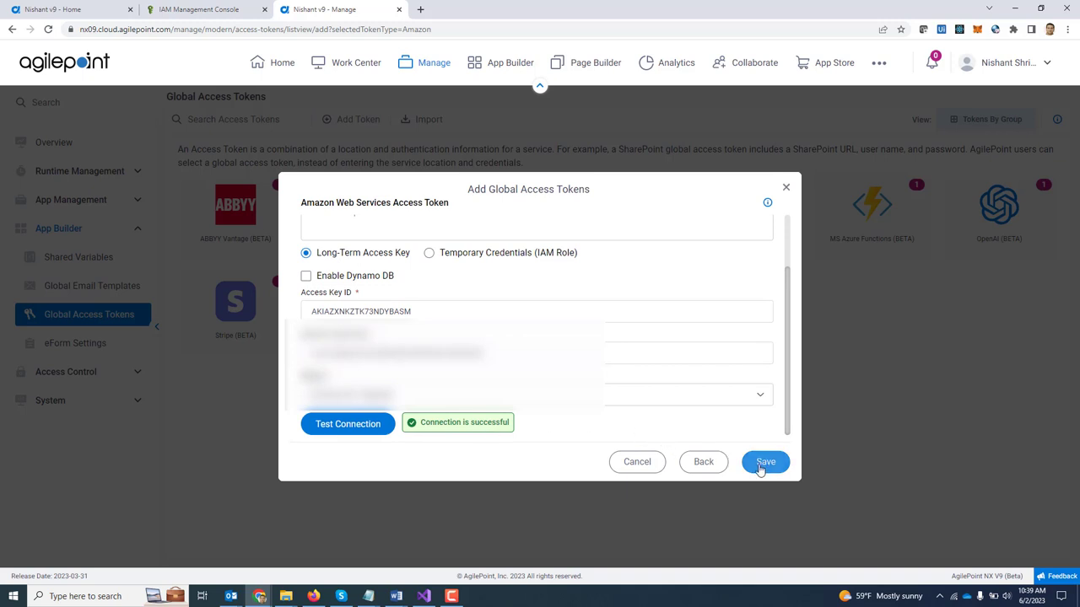
left_click(787, 189)
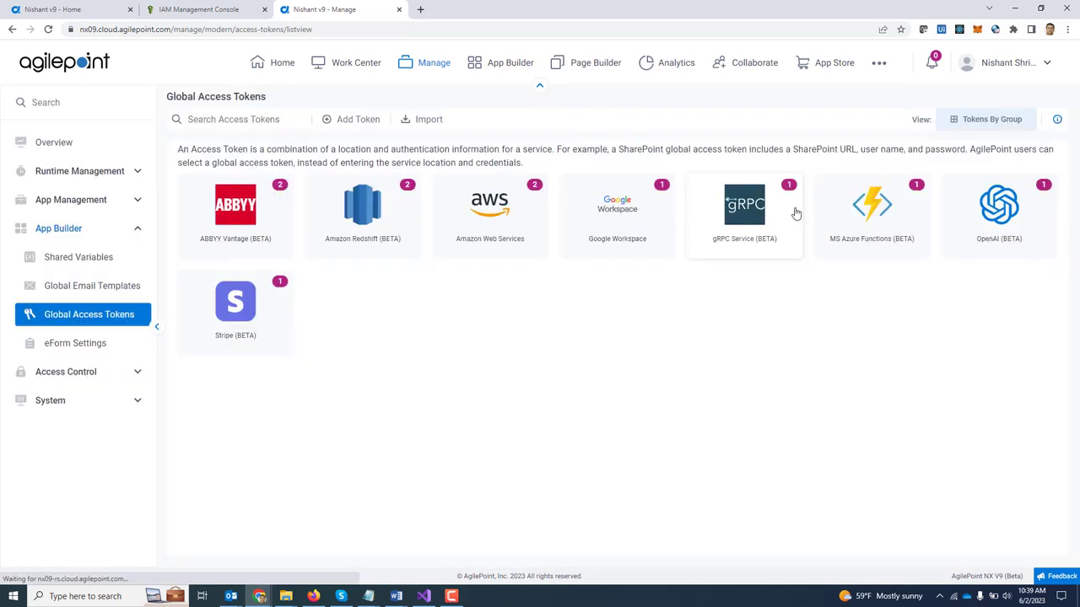
Step: Open AWSLambda_V9_Demo from Recent Apps and edit its Credit Card Risk Analysis AWS Lambda activity
left_click(498, 70)
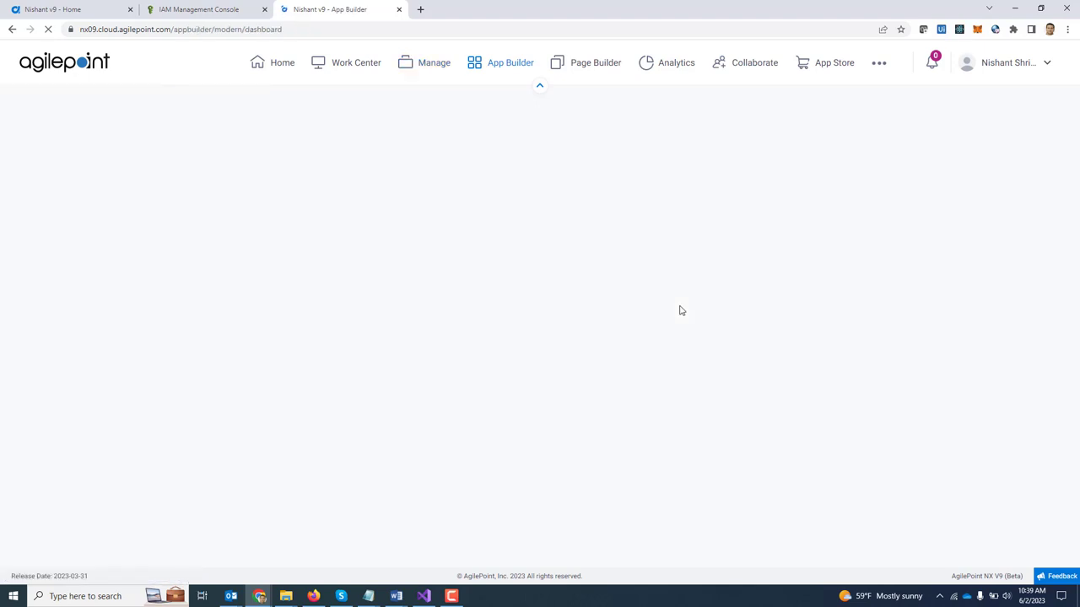
left_click(390, 338)
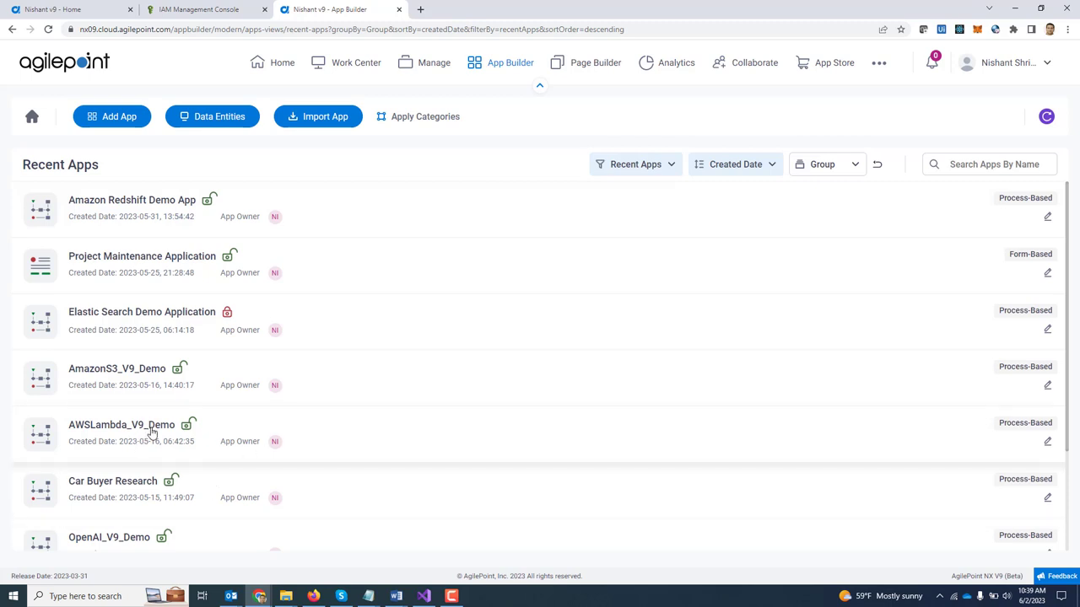
left_click(152, 430)
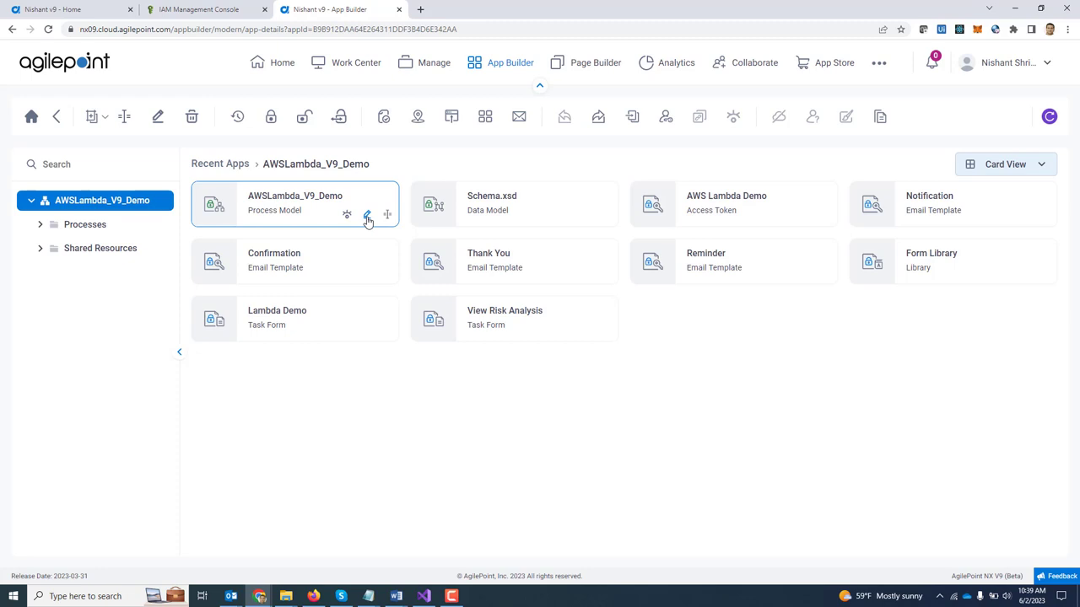
left_click(367, 217)
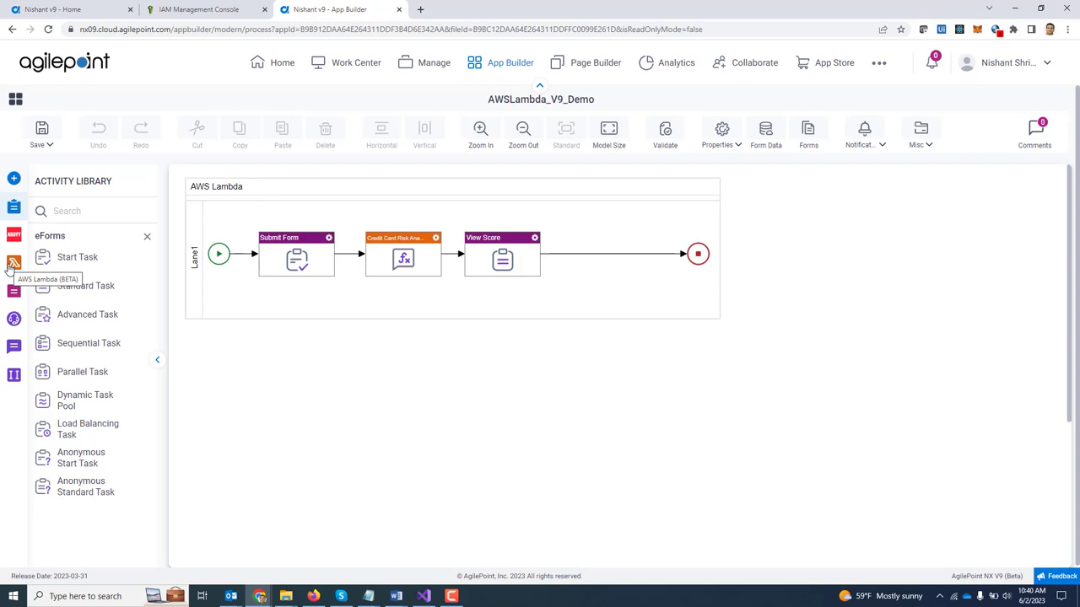
left_click(12, 264)
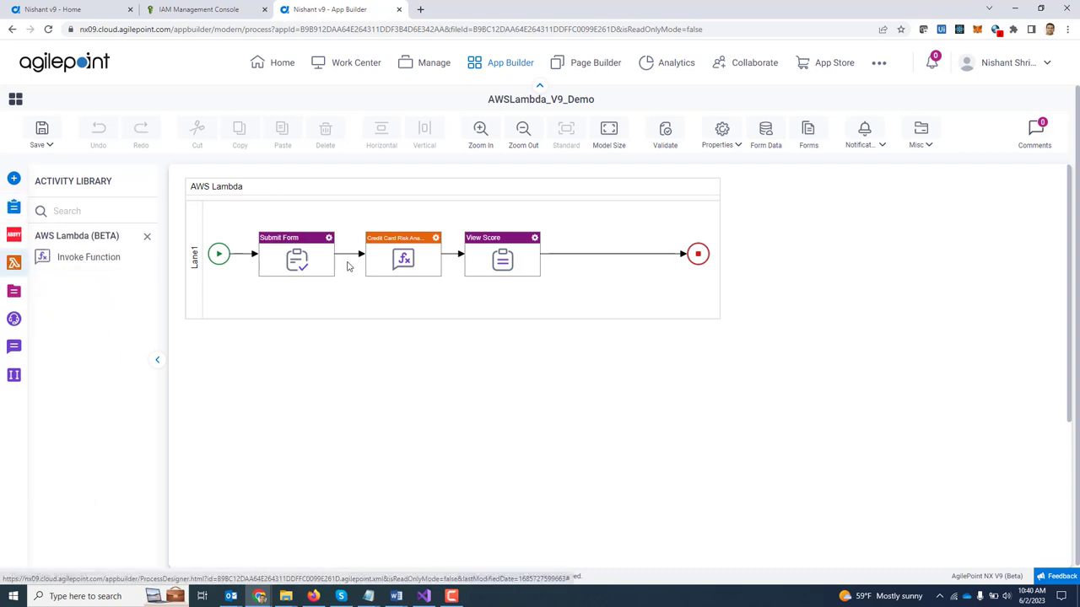
double_click(407, 262)
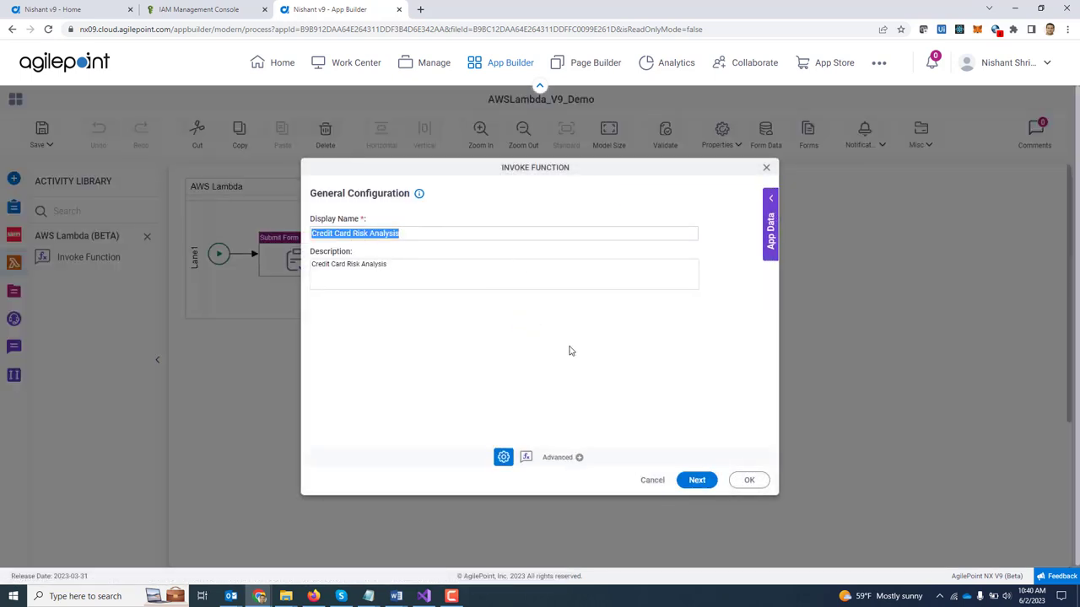
Step: On the next page, select PredictScore as the Lambda function and focus the request payload box
left_click(695, 480)
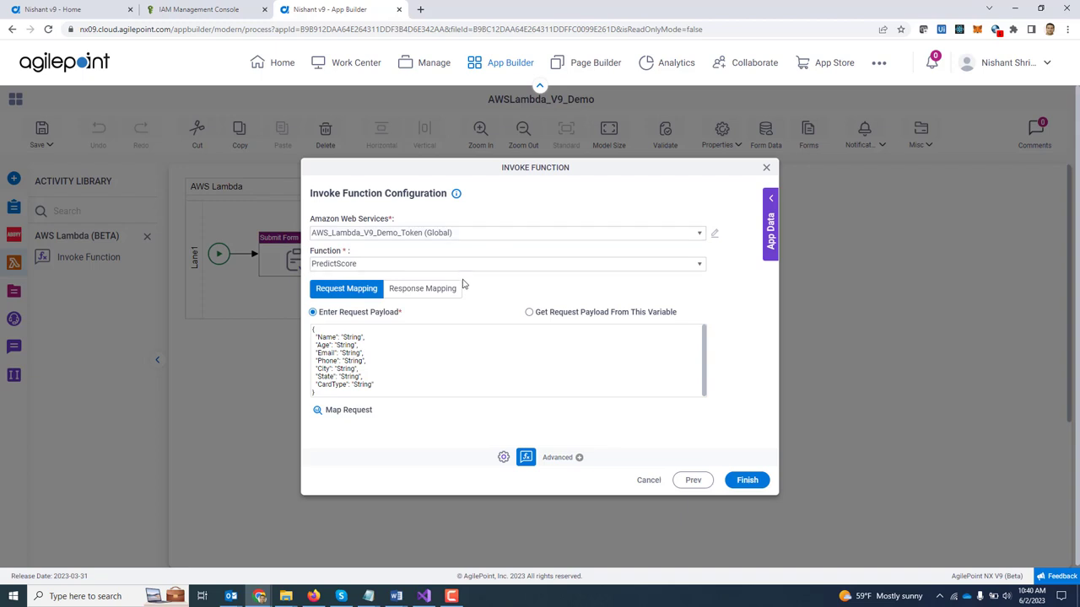
left_click(502, 264)
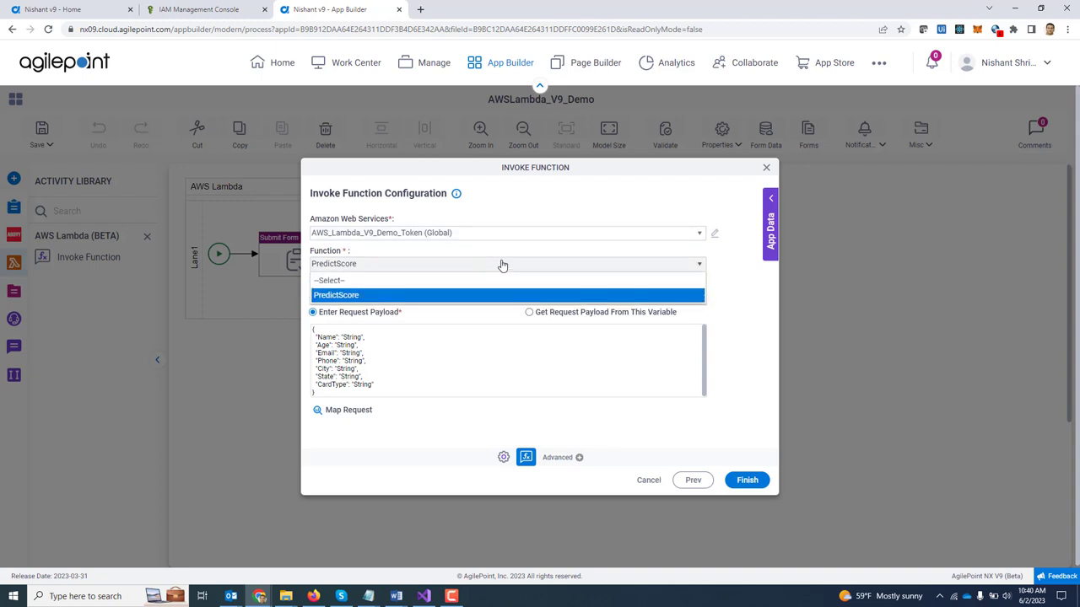
left_click(502, 264)
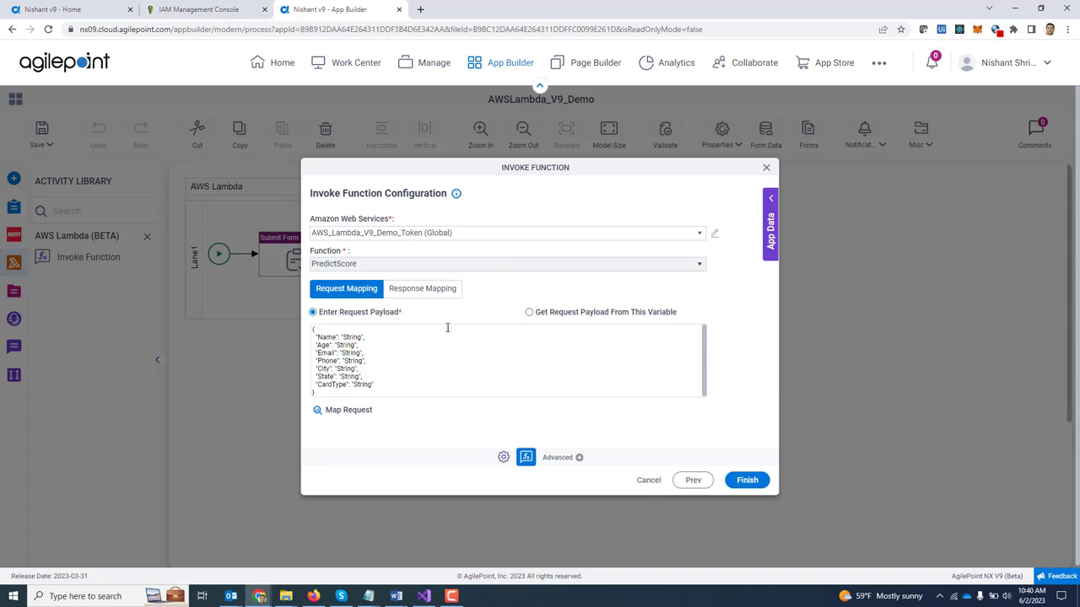
left_click(387, 362)
Step: Map CustomerName, Age, Email, Phone, City, State, CCardType into the request and RiskLevel to StoreRiskLevel
left_click(345, 412)
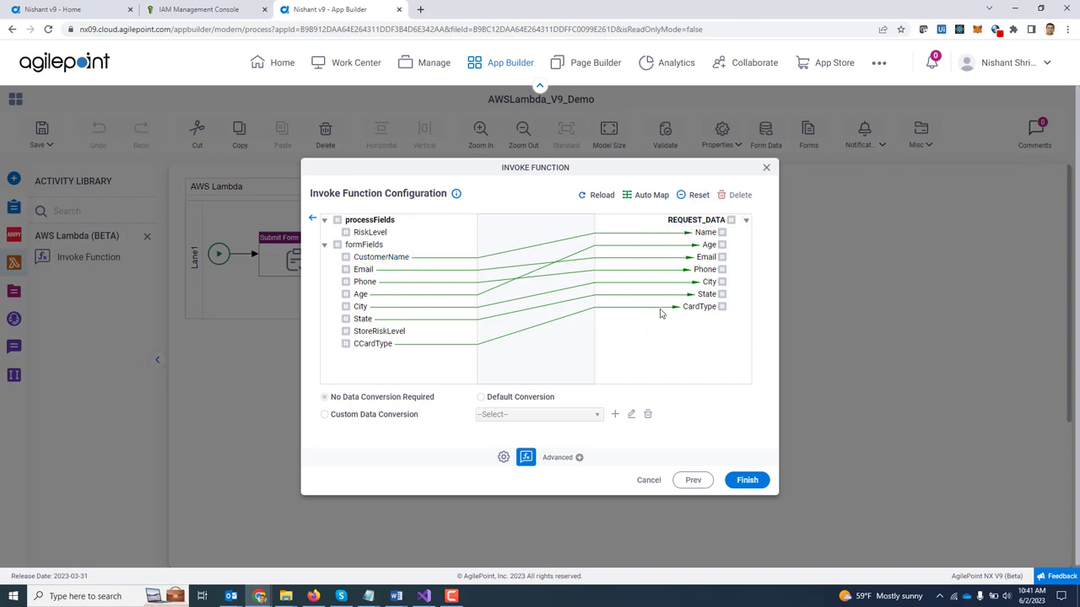
left_click(311, 219)
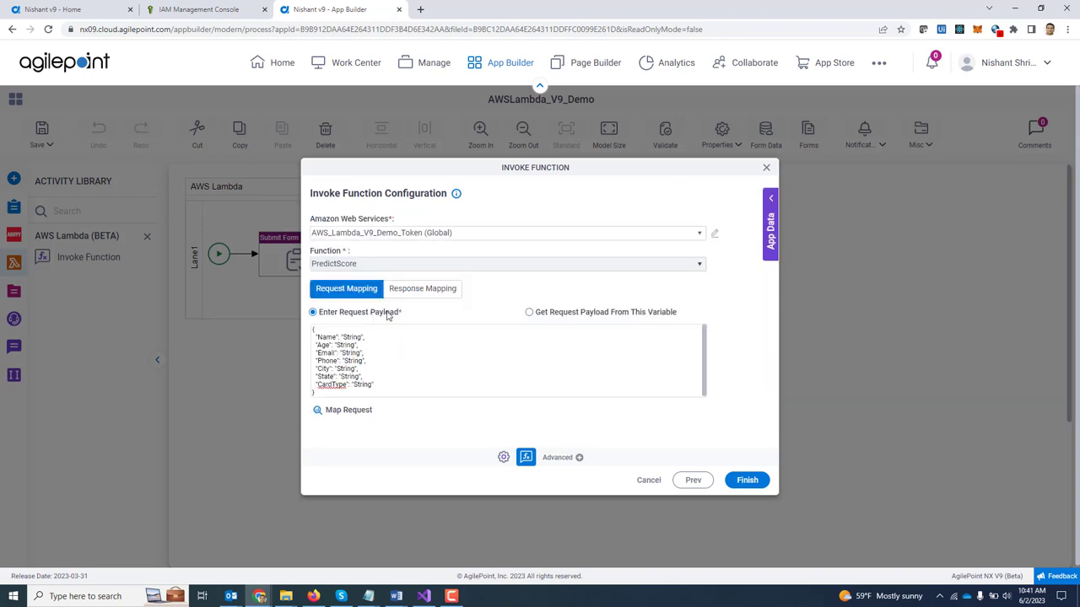
left_click(422, 290)
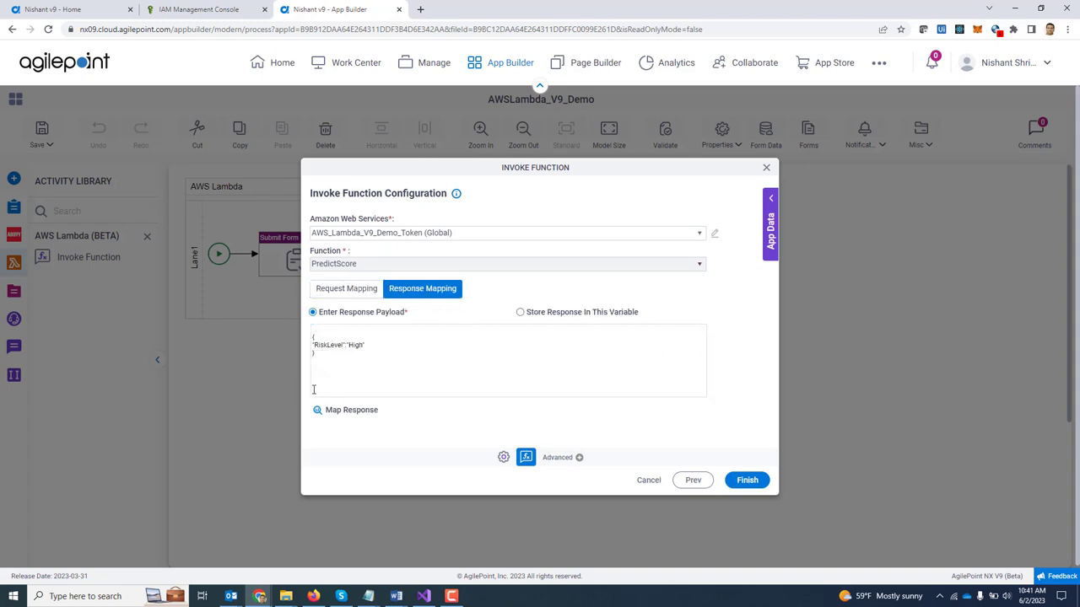
left_click_drag(325, 358, 312, 336)
left_click(342, 411)
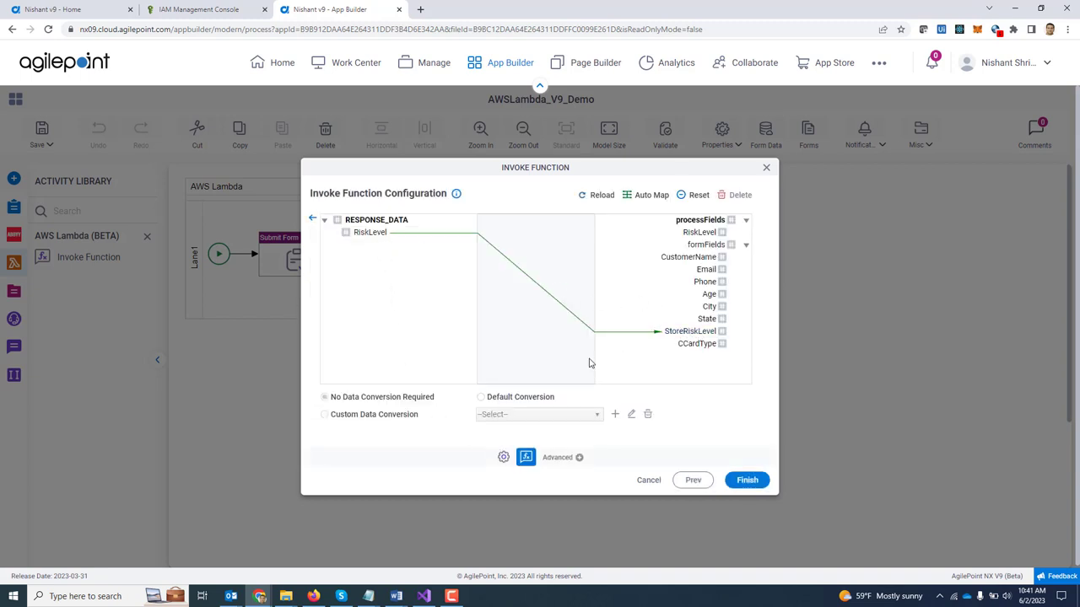
left_click(313, 219)
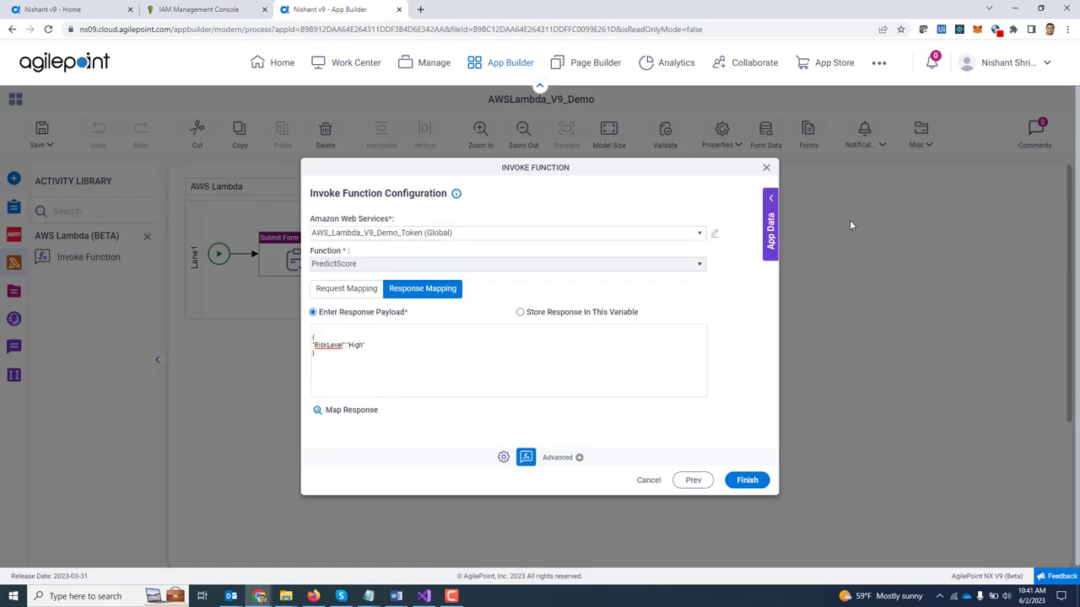
left_click(767, 171)
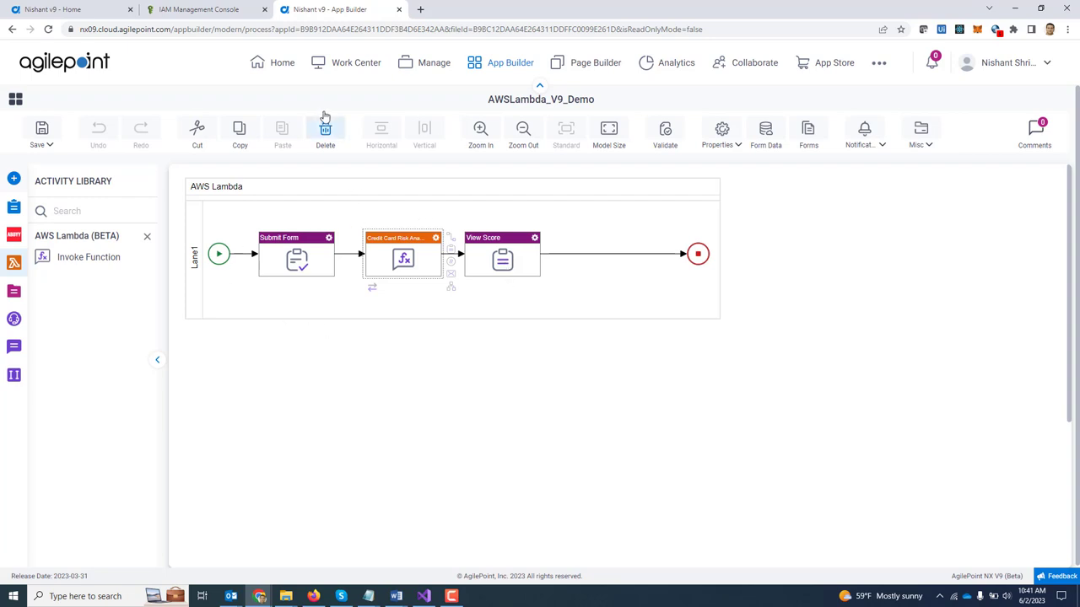
Step: Go to Work Center's My Apps list to launch the AWSLambda_V9_Demo app
left_click(359, 65)
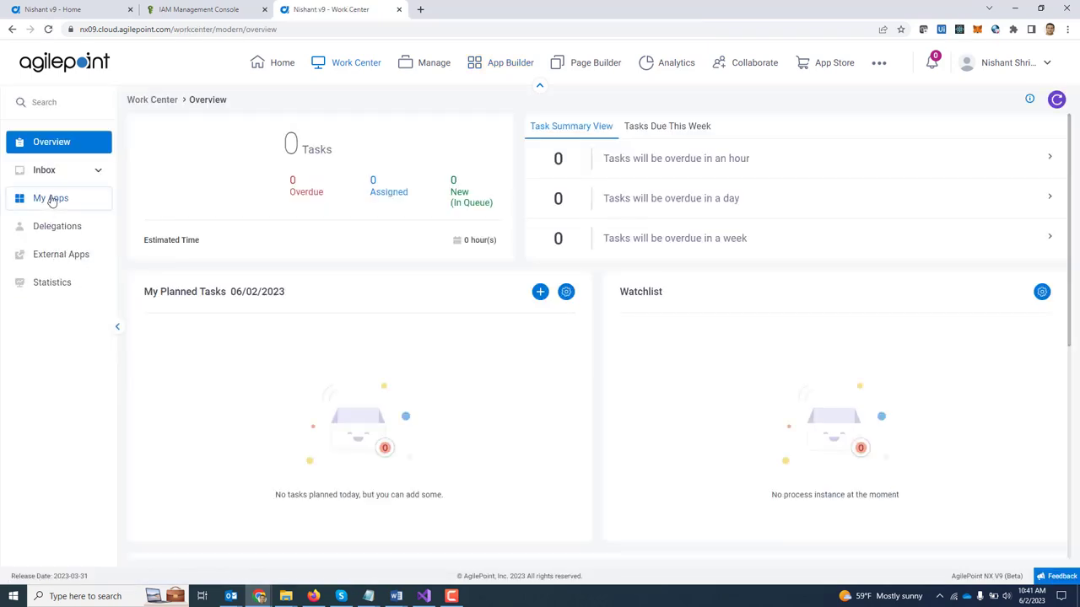
left_click(51, 200)
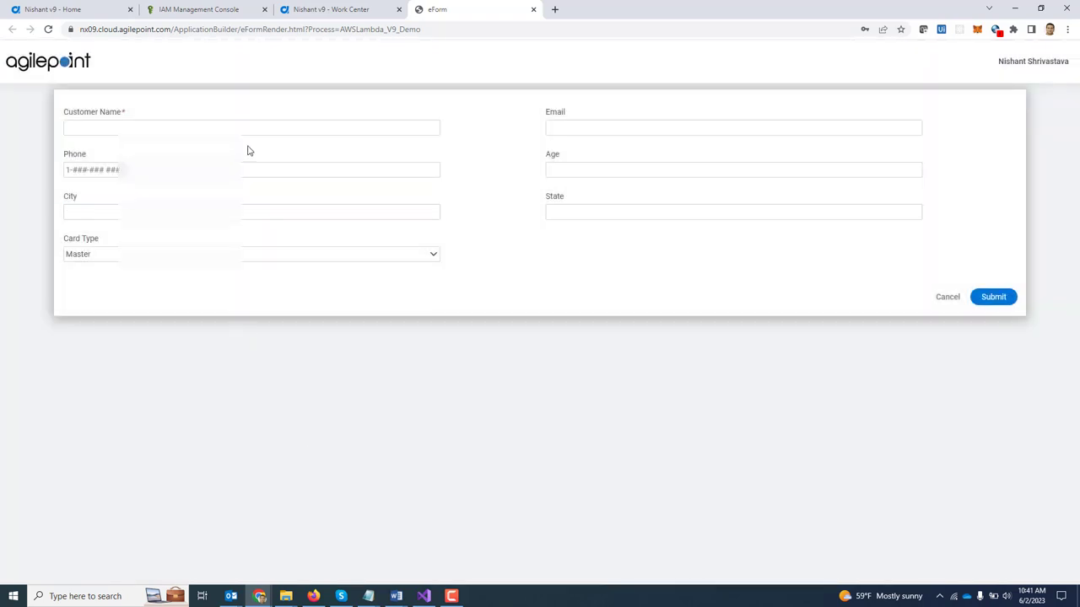
Step: Enter the customer's full name, e-mail address, phone number and age 23
left_click(246, 134)
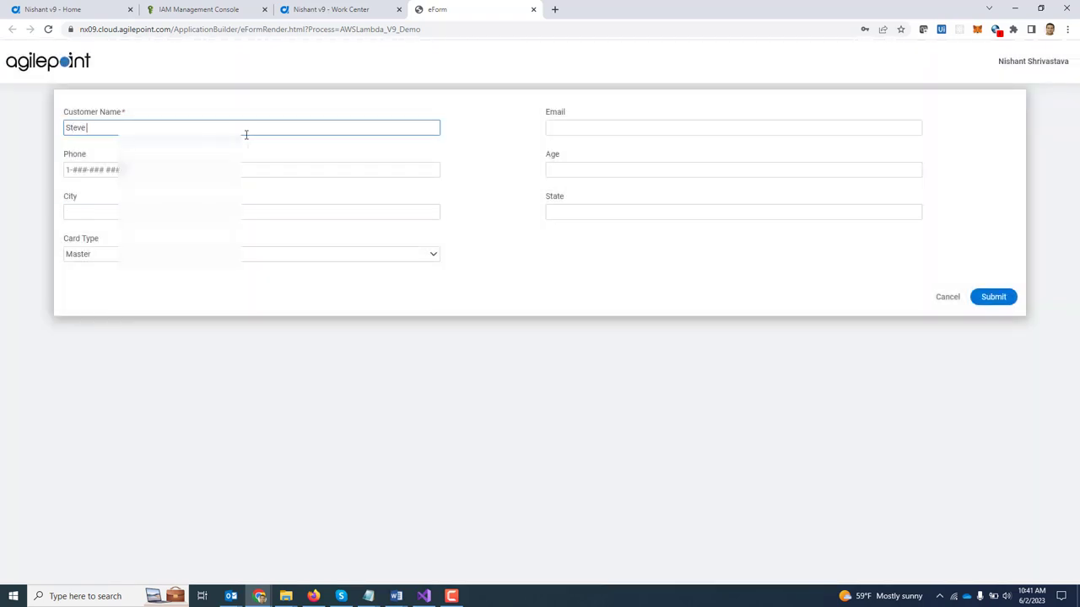
key("Tab")
type("s")
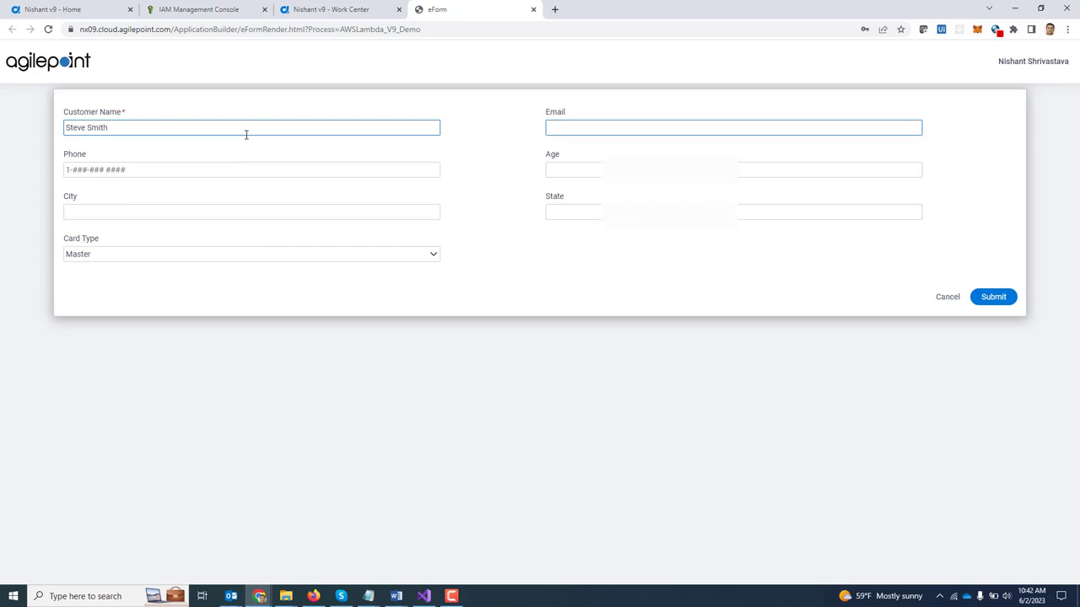
type("@g.com")
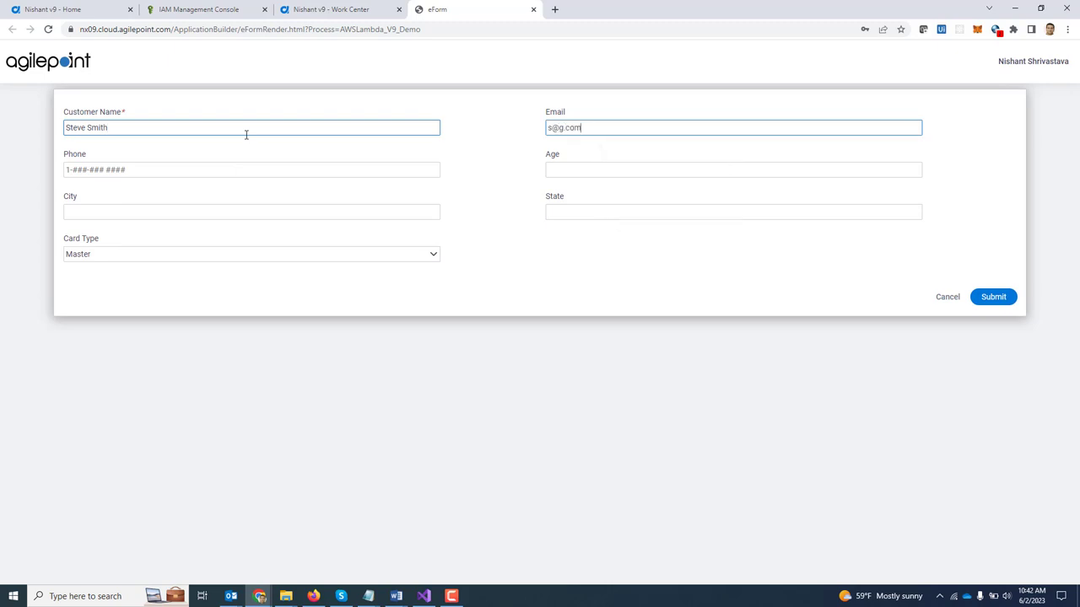
key("Tab")
type("1")
type("11-111 1111")
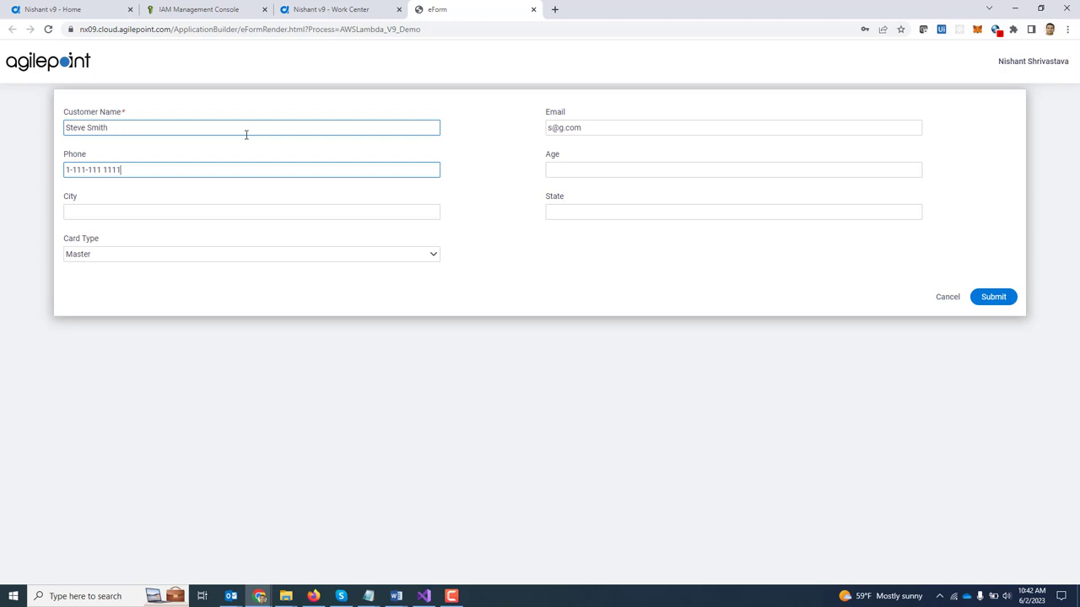
key("Tab")
type("23")
Step: Autofill the city as San Jose, CA, choose Visa as card type, and submit
key("Tab")
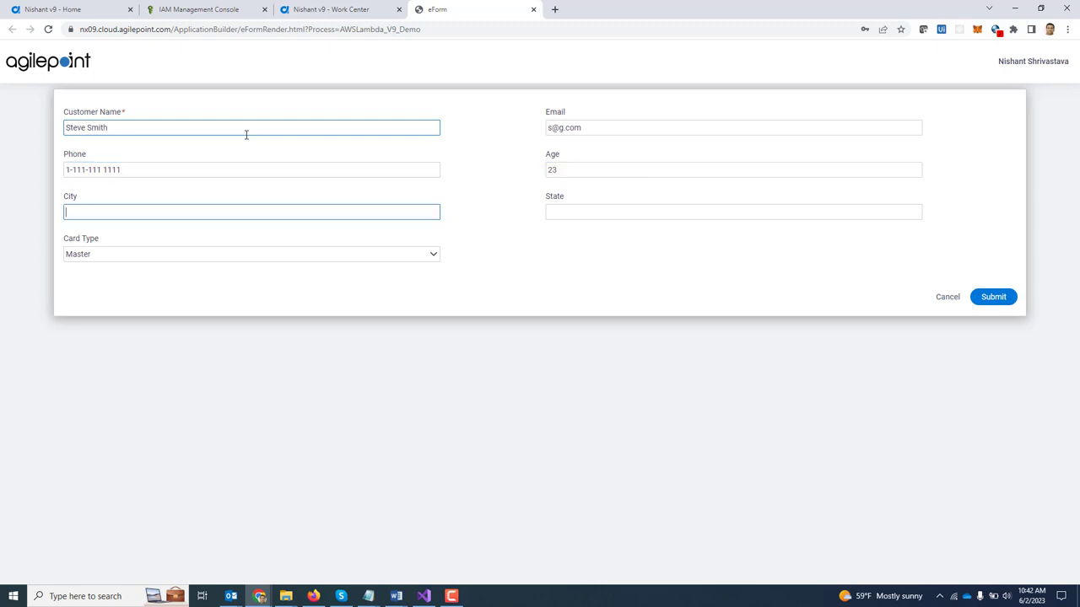
type("San")
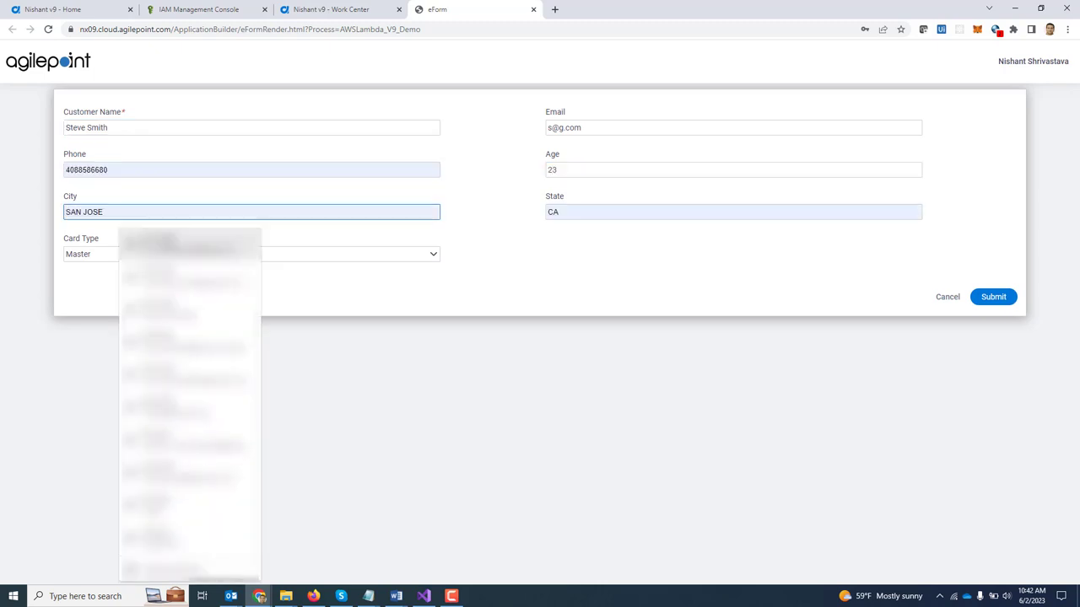
left_click(135, 259)
left_click(135, 259)
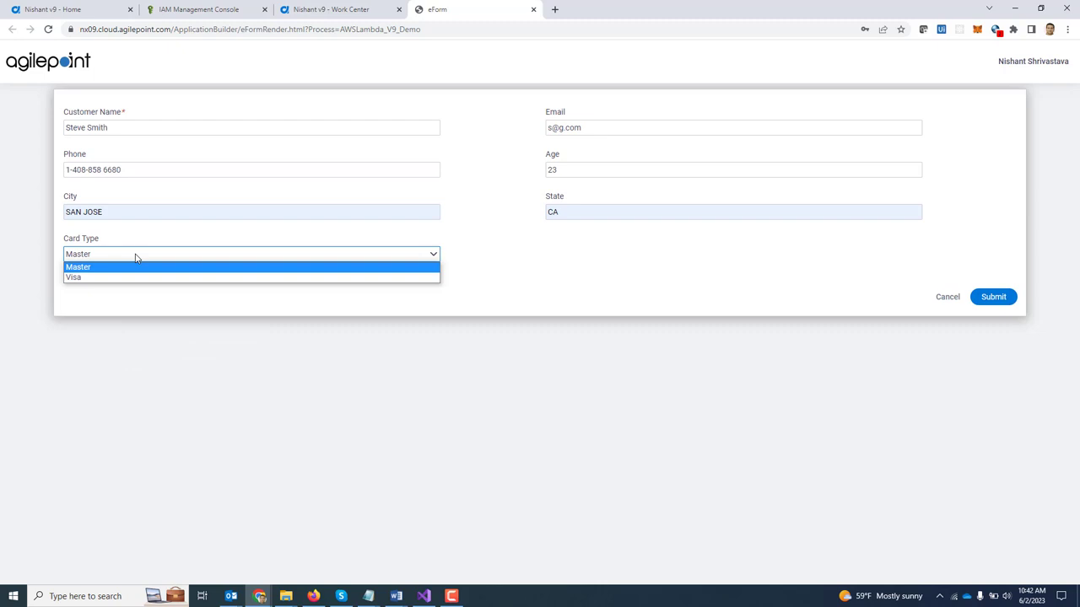
left_click(137, 280)
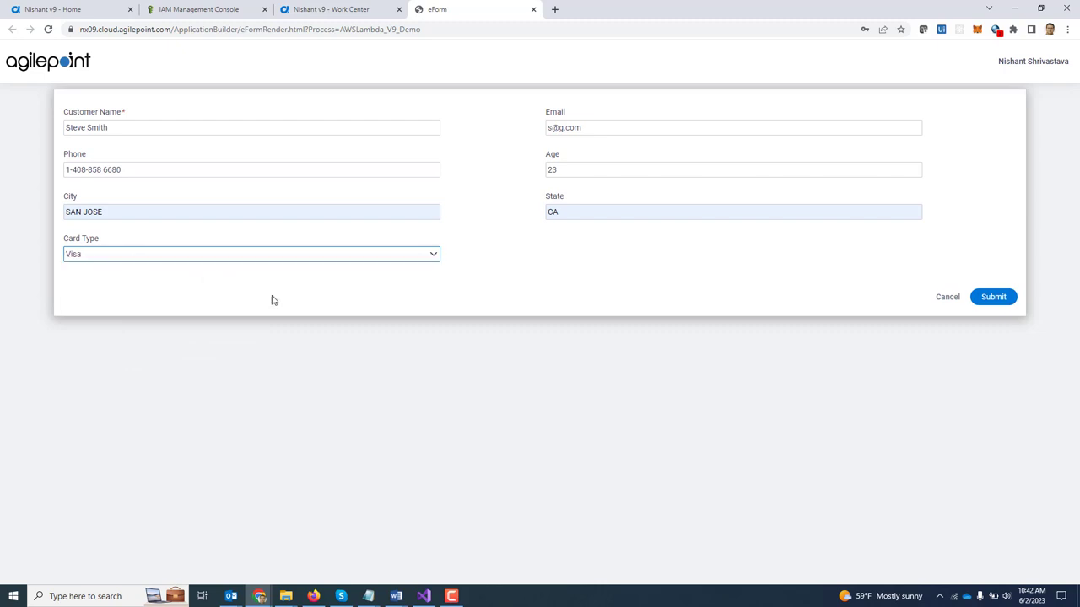
left_click(992, 298)
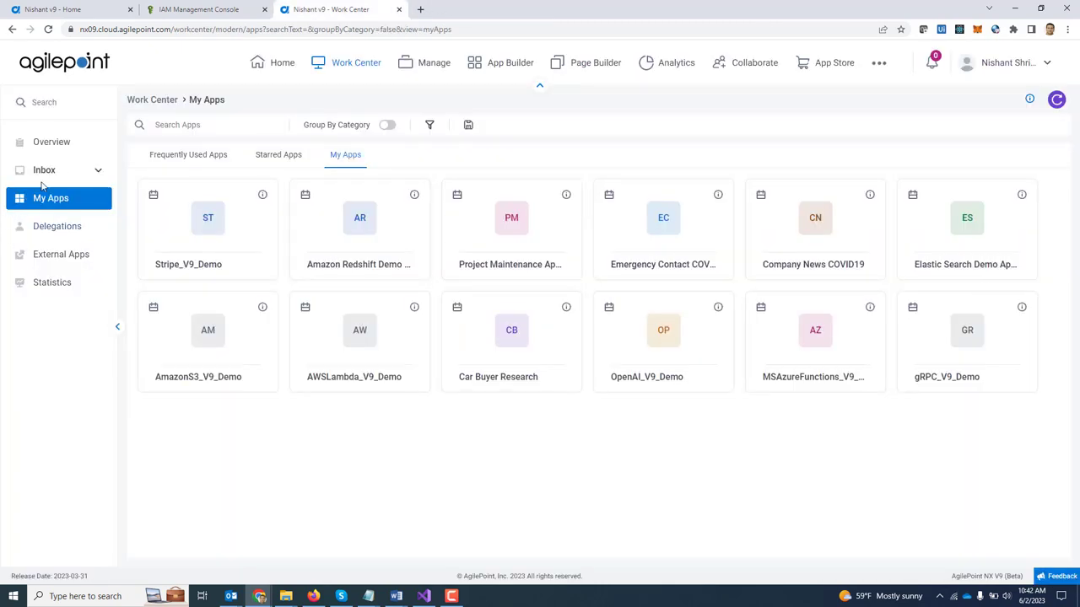
Step: From Inbox Tasks, view the View Risk Analysis process and check View Score's assigned participant
left_click(63, 172)
left_click(70, 200)
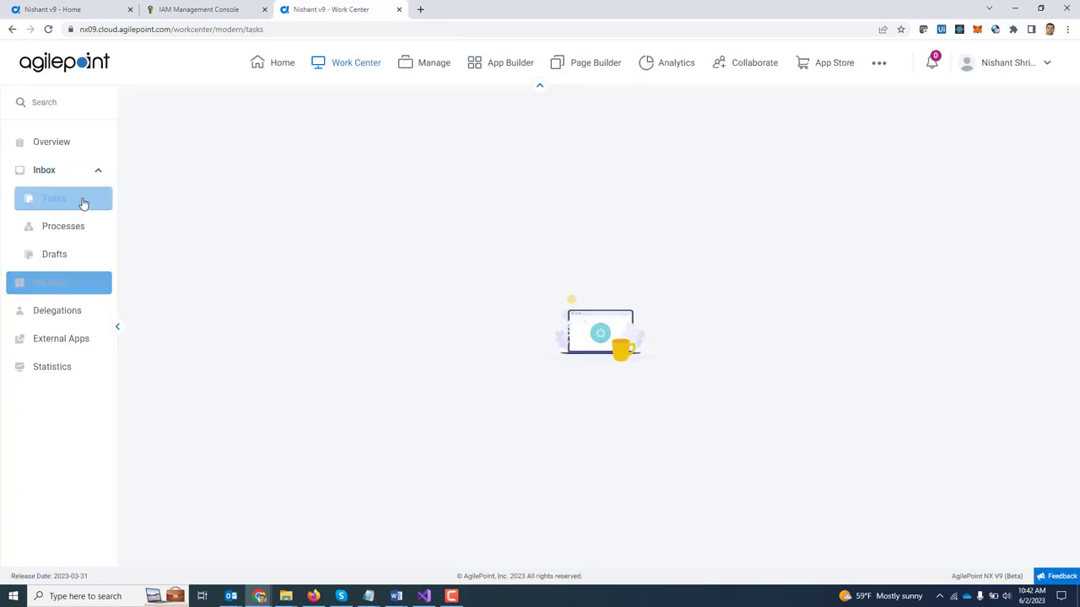
mouse_move(410, 225)
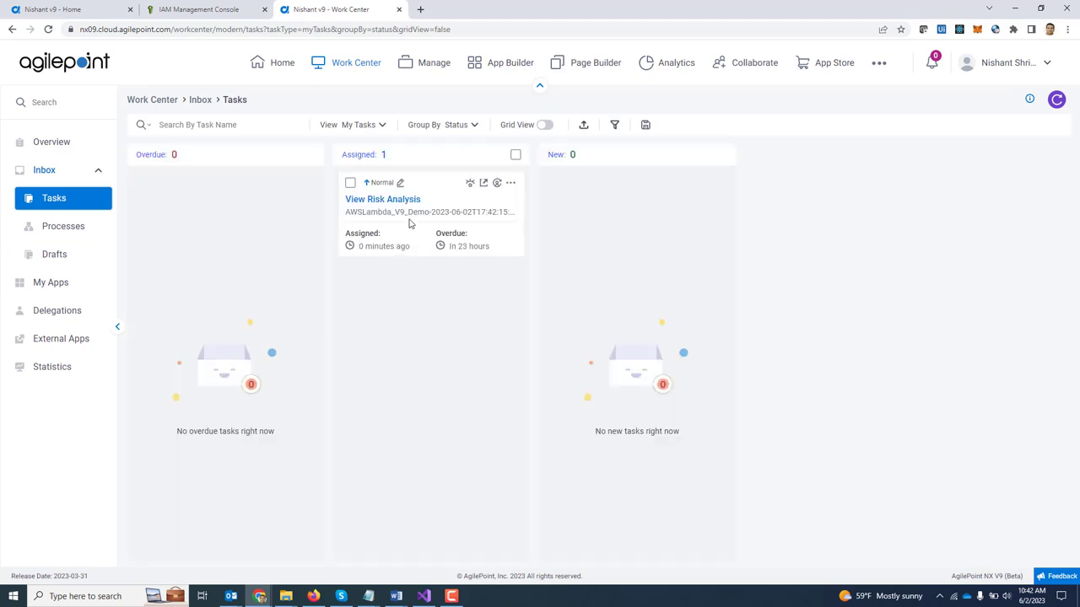
left_click(469, 186)
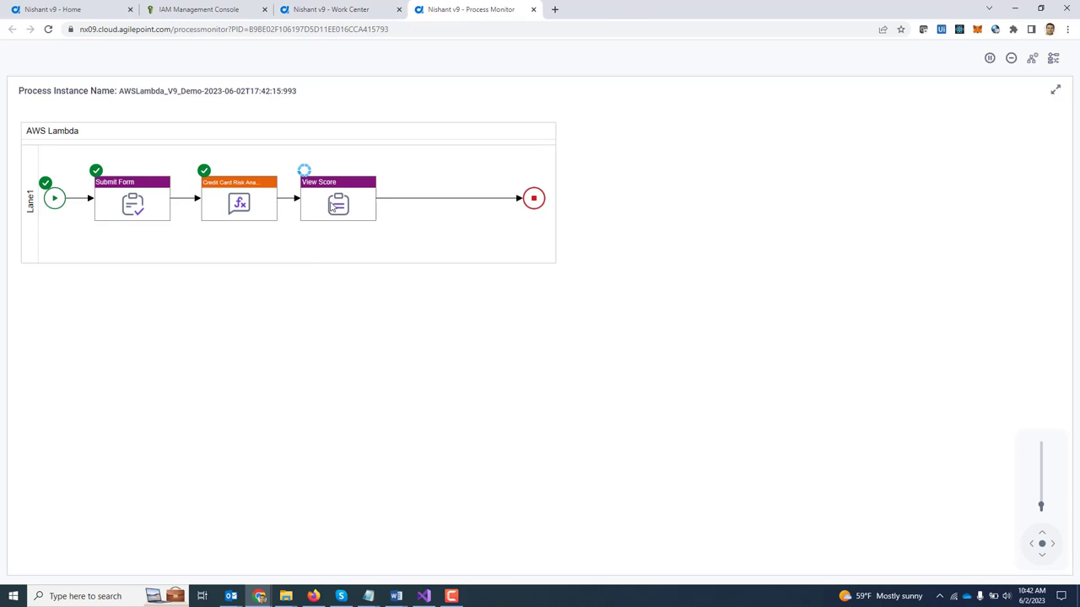
left_click(335, 203)
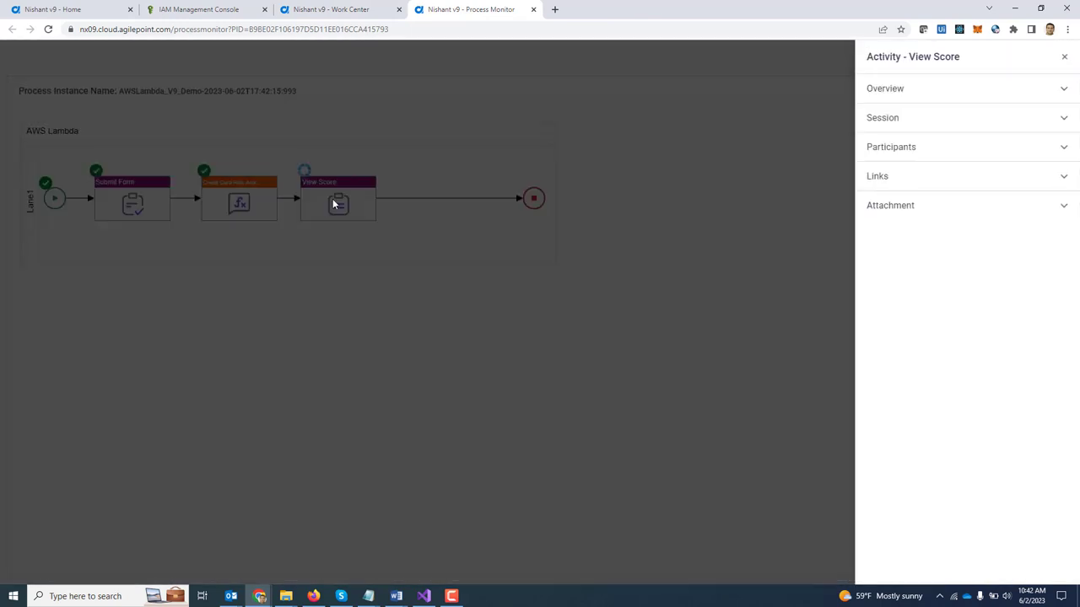
left_click(913, 152)
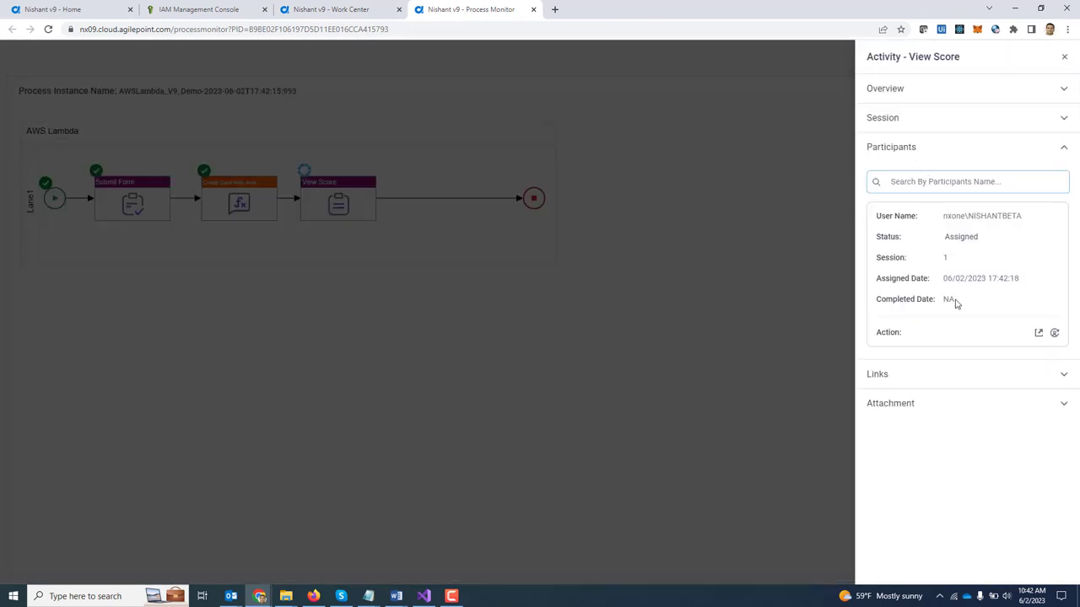